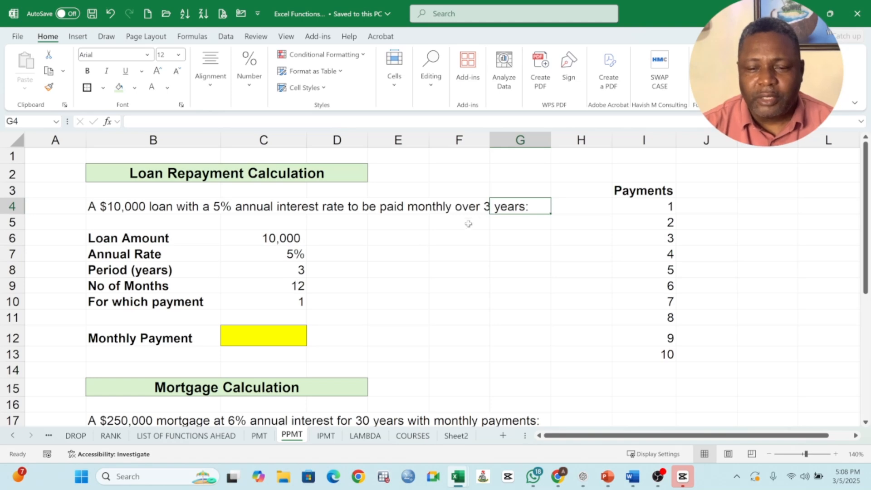
- Calculate the total number of monthly payments with =3*12 in cell F7 and clear the cell again
{"action": "left_click", "coordinate": [478, 250]}
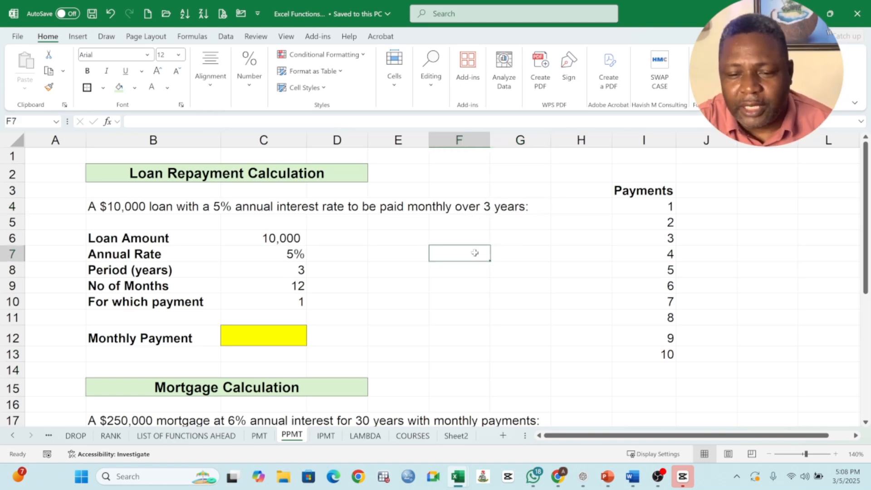
{"action": "type", "text": "=3"}
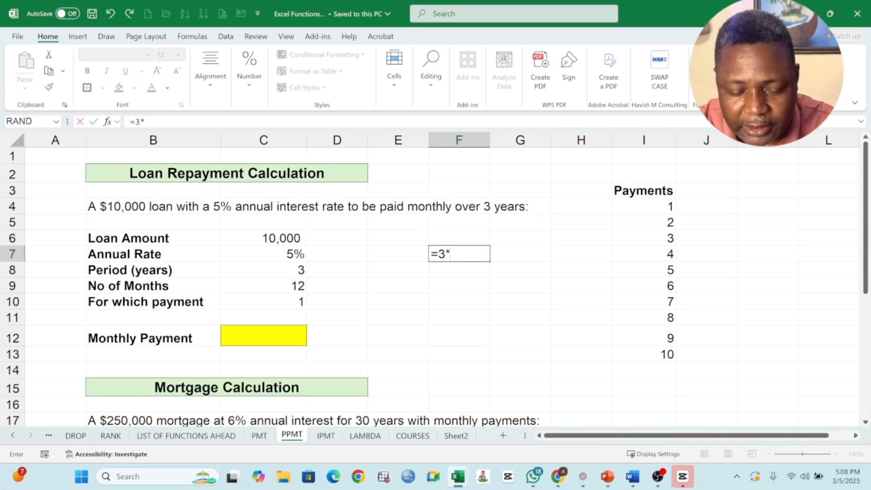
{"action": "type", "text": "*12"}
{"action": "key", "text": "Return"}
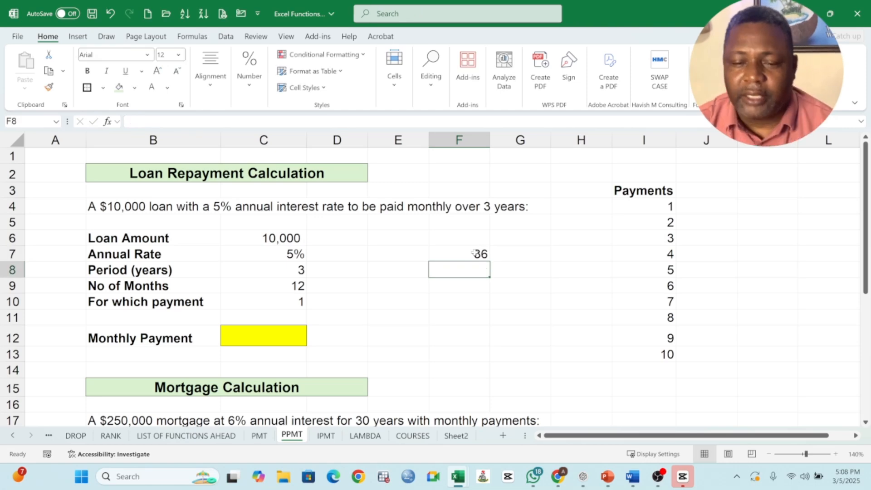
{"action": "left_click", "coordinate": [478, 255]}
{"action": "key", "text": "Delete"}
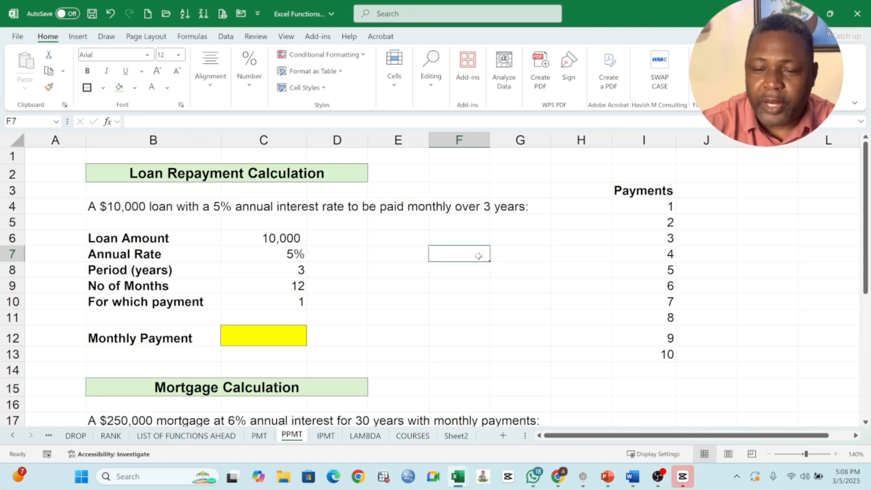
- Review the loan's payment number in C10 against the Payments list in column I
{"action": "left_click", "coordinate": [304, 298]}
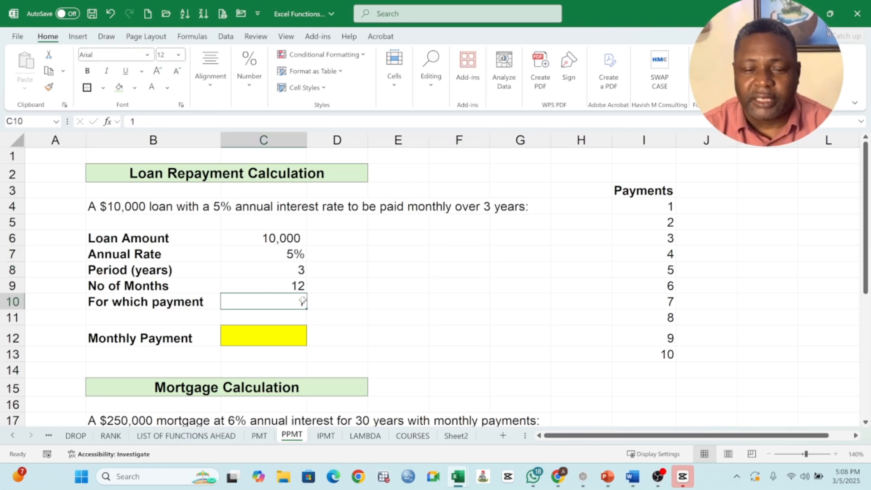
{"action": "left_click", "coordinate": [655, 205]}
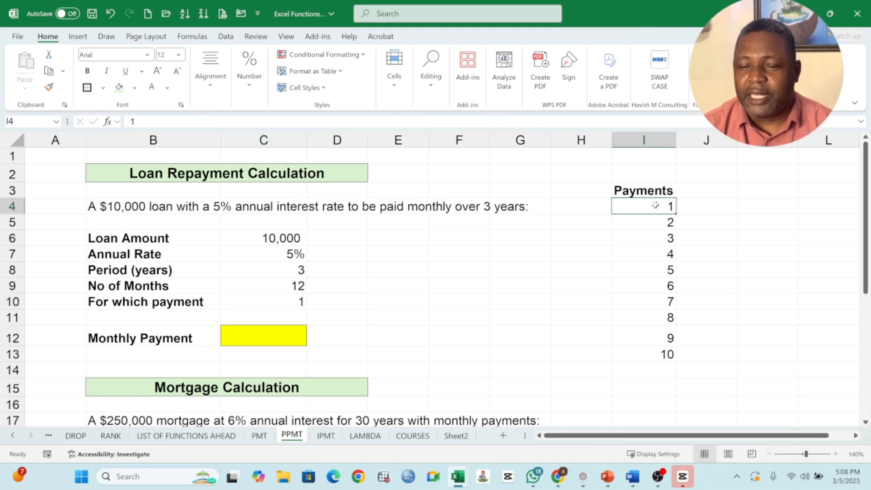
{"action": "left_click", "coordinate": [663, 228]}
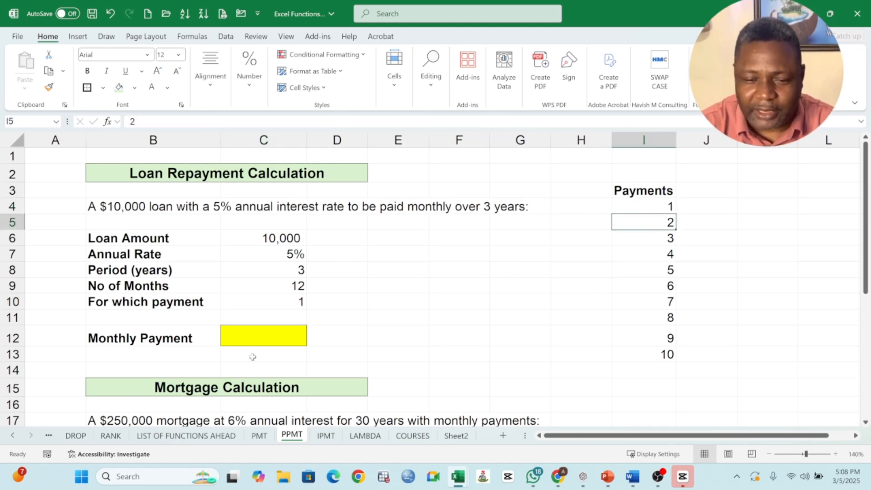
{"action": "left_click", "coordinate": [665, 369]}
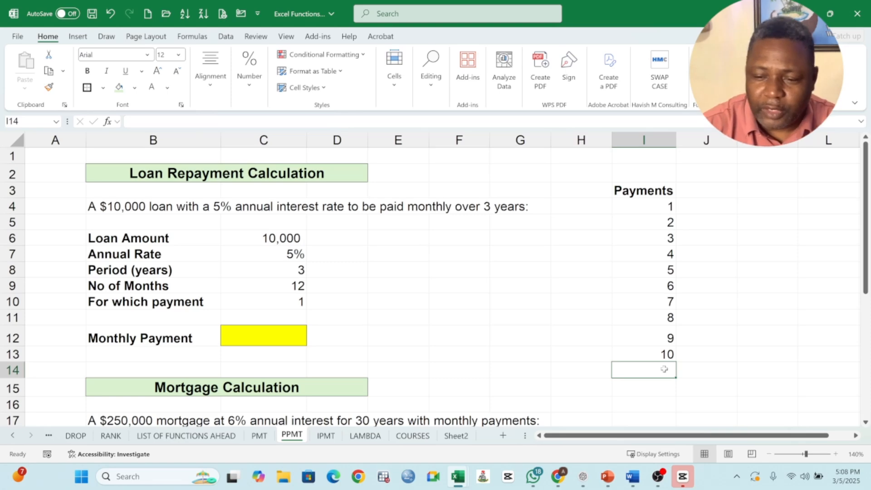
{"action": "left_click", "coordinate": [303, 299]}
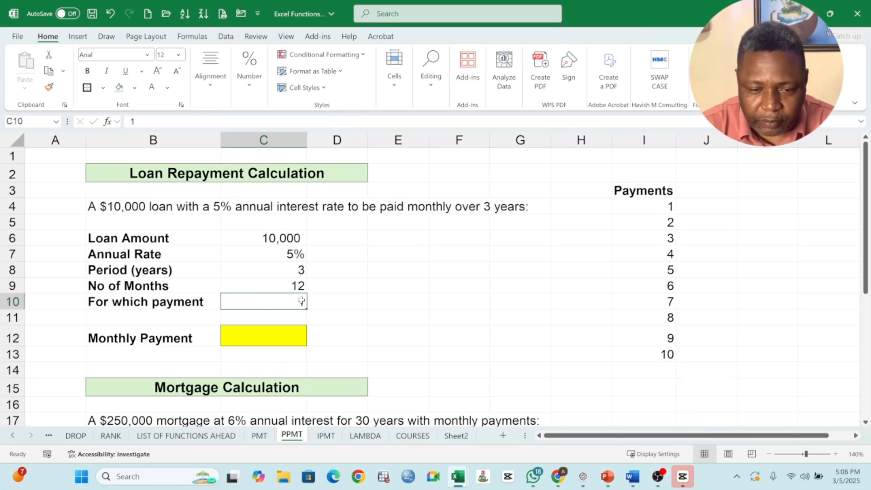
- Begin a PPMT formula in the loan's Monthly Payment cell C12 with C7/12 as the rate and C10 as the period
{"action": "left_click", "coordinate": [262, 342]}
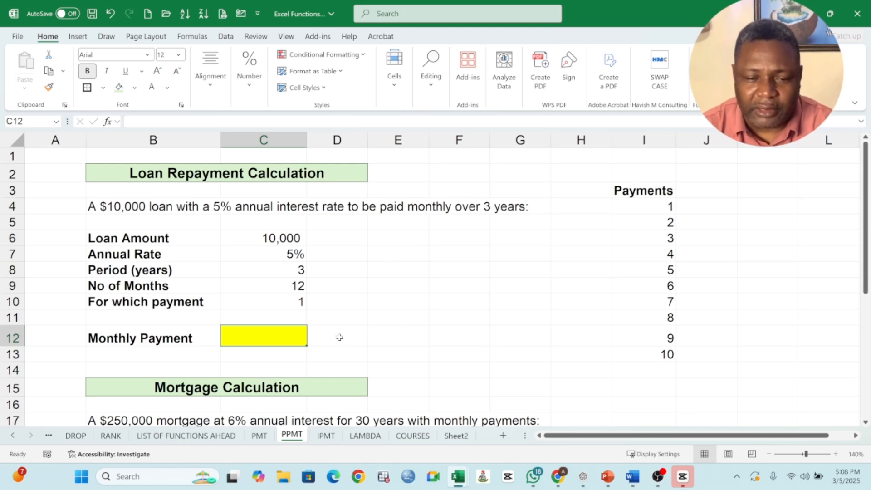
{"action": "type", "text": "="}
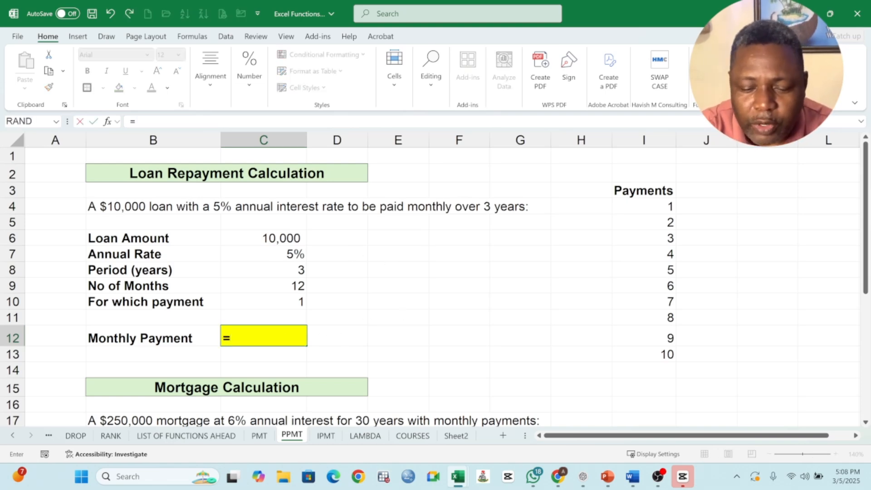
{"action": "type", "text": "PPMT"}
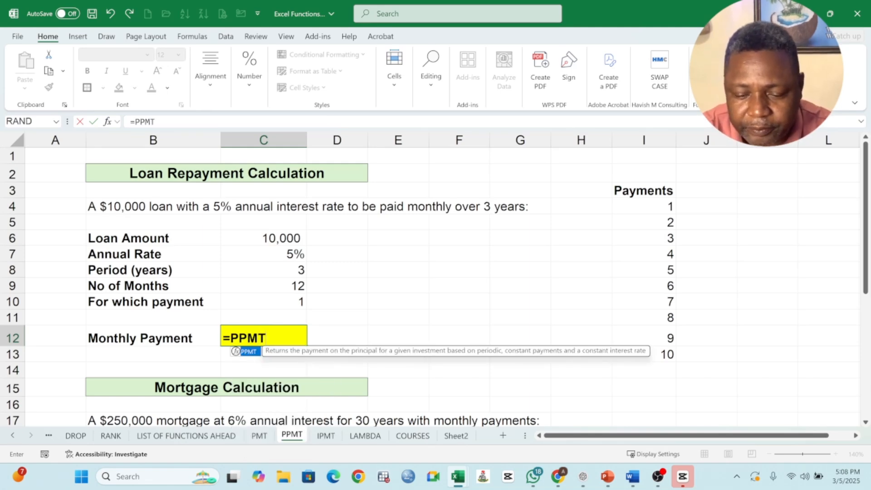
{"action": "type", "text": "("}
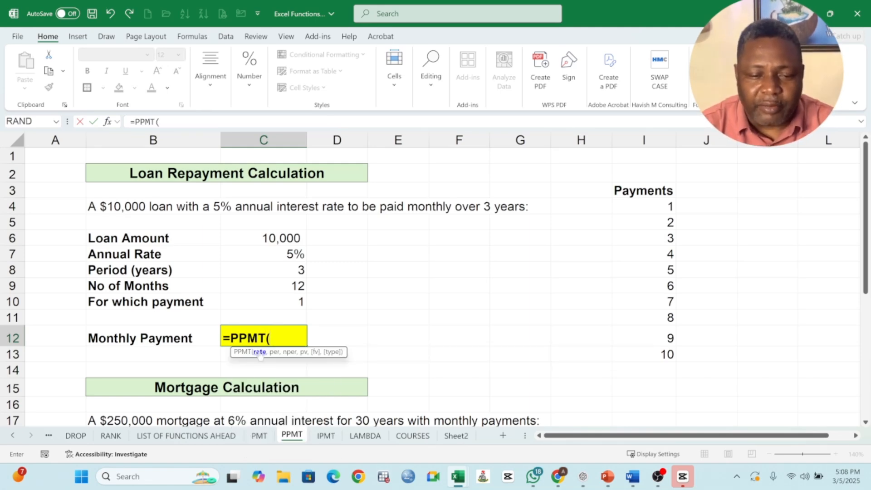
{"action": "left_click", "coordinate": [294, 256]}
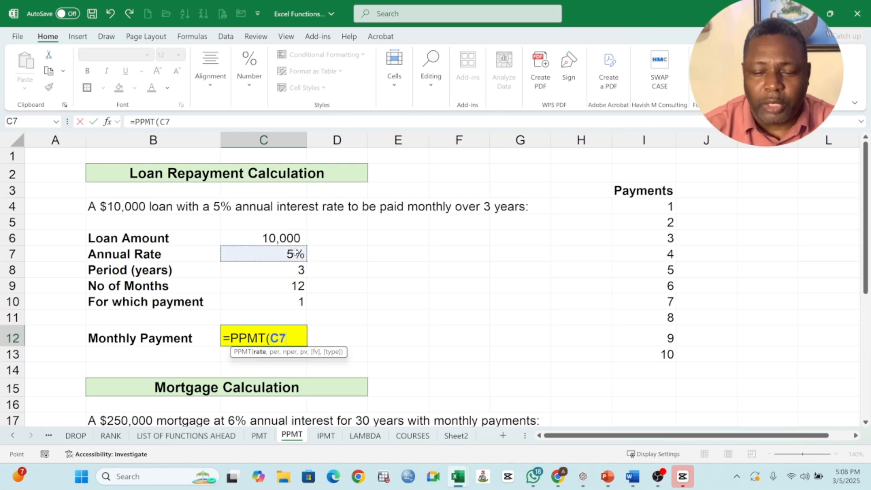
{"action": "type", "text": "/12"}
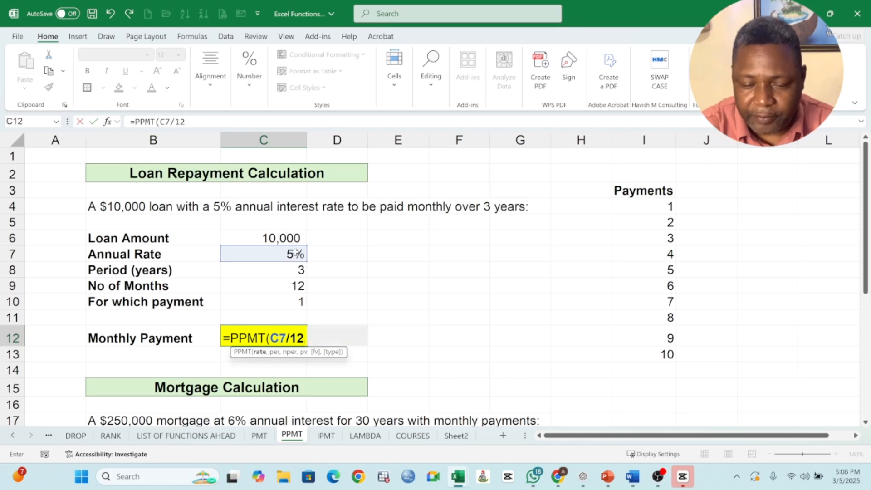
{"action": "type", "text": ","}
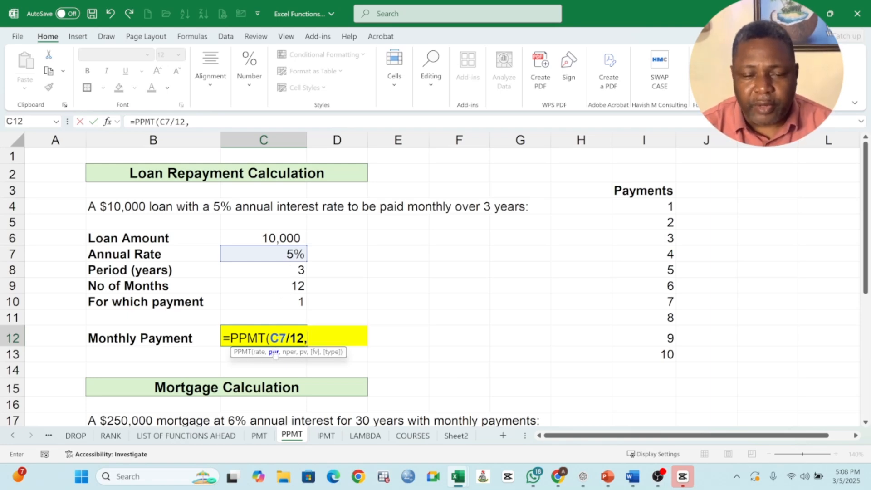
{"action": "left_click", "coordinate": [294, 302]}
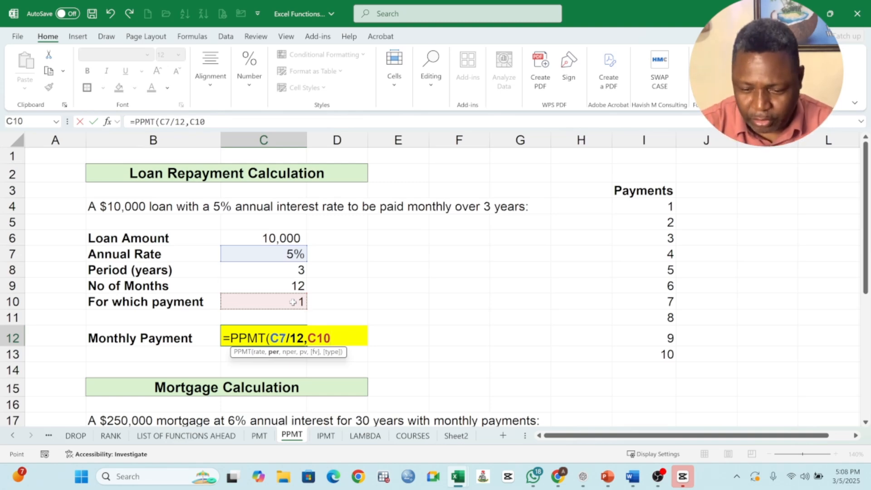
- Complete the loan's PPMT formula with C8*12 as the number of periods and C6 as the present value
{"action": "type", "text": ","}
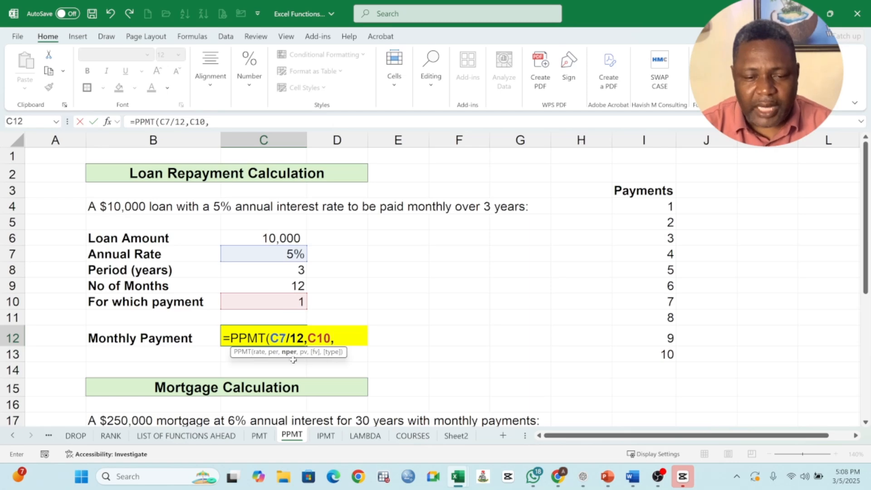
{"action": "left_click", "coordinate": [298, 270]}
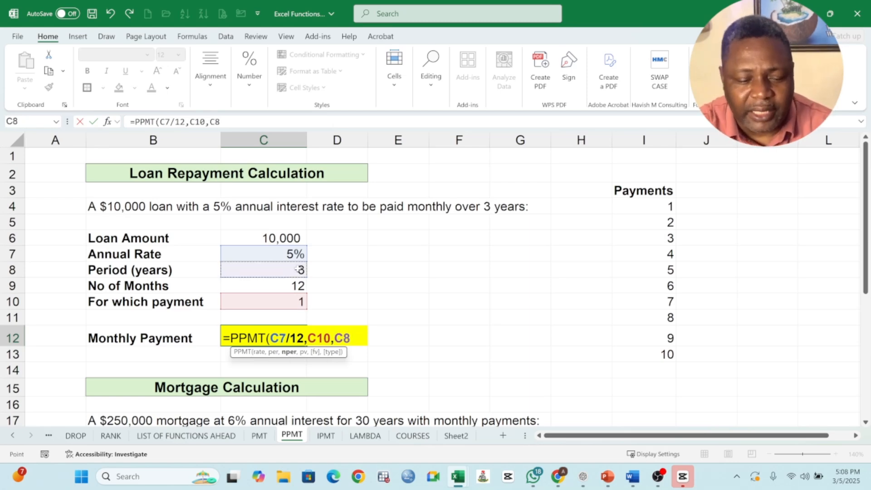
{"action": "type", "text": "*12"}
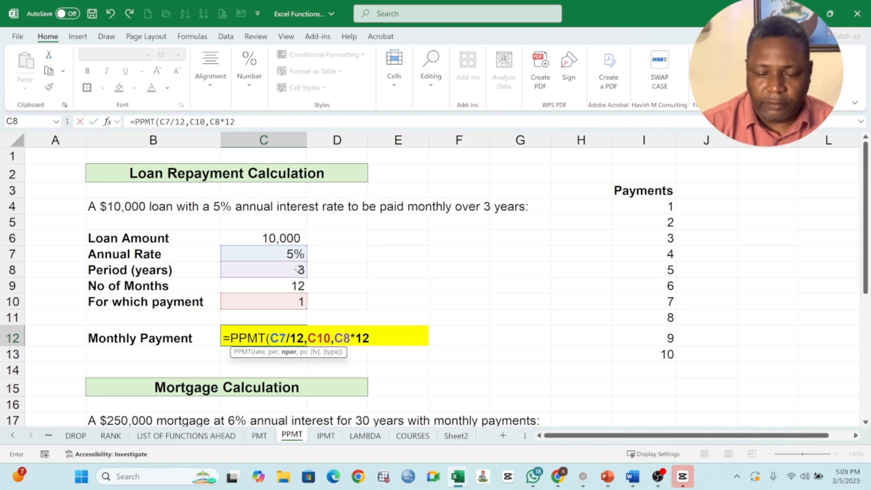
{"action": "type", "text": ","}
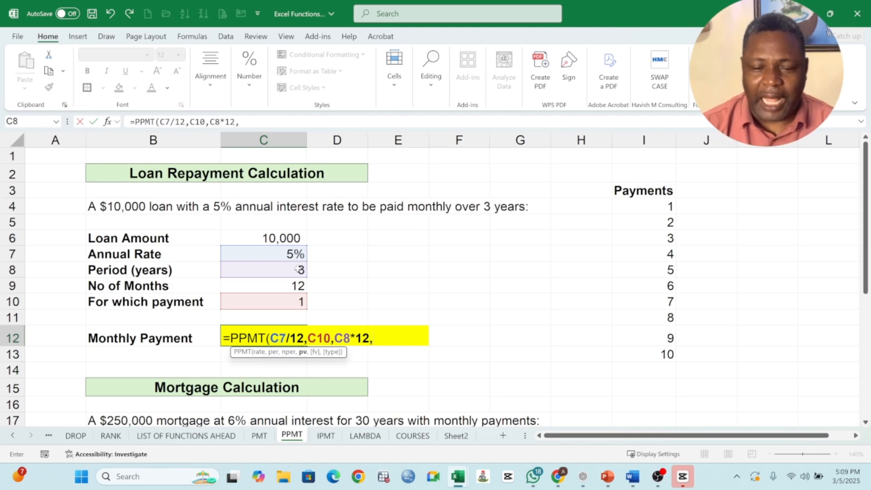
{"action": "left_click", "coordinate": [283, 239]}
{"action": "type", "text": ")"}
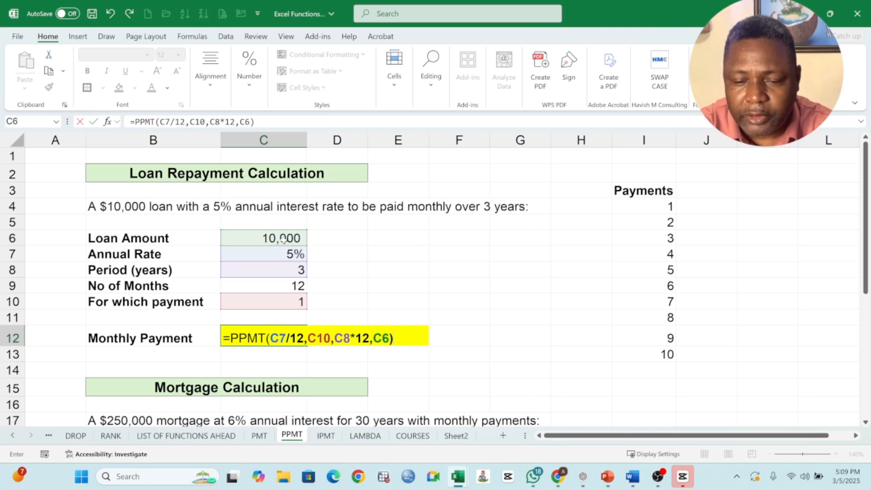
{"action": "key", "text": "Return"}
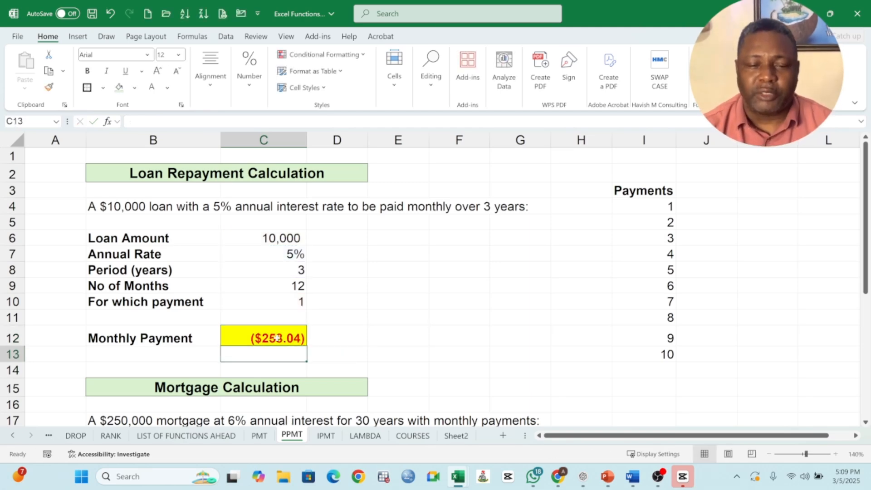
- Compare the loan's principal payment in C12 with the full monthly payment in C11 of the PMT sheet
{"action": "left_click", "coordinate": [299, 333]}
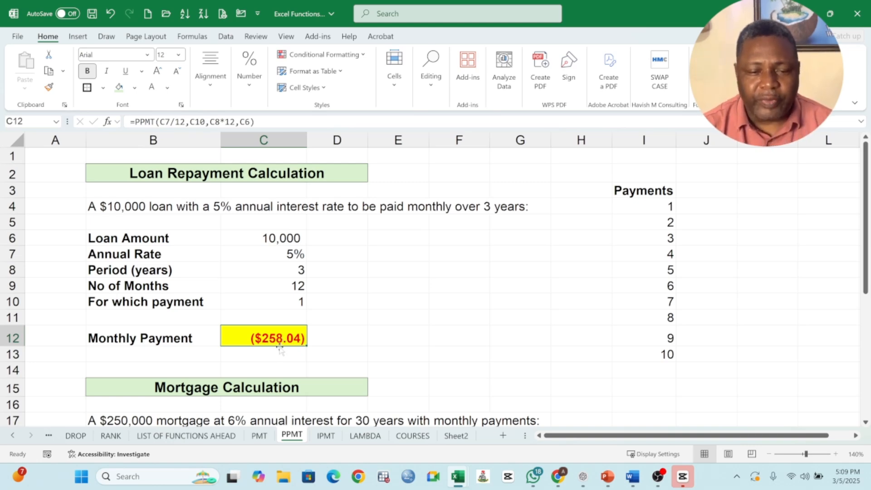
{"action": "left_click", "coordinate": [298, 302]}
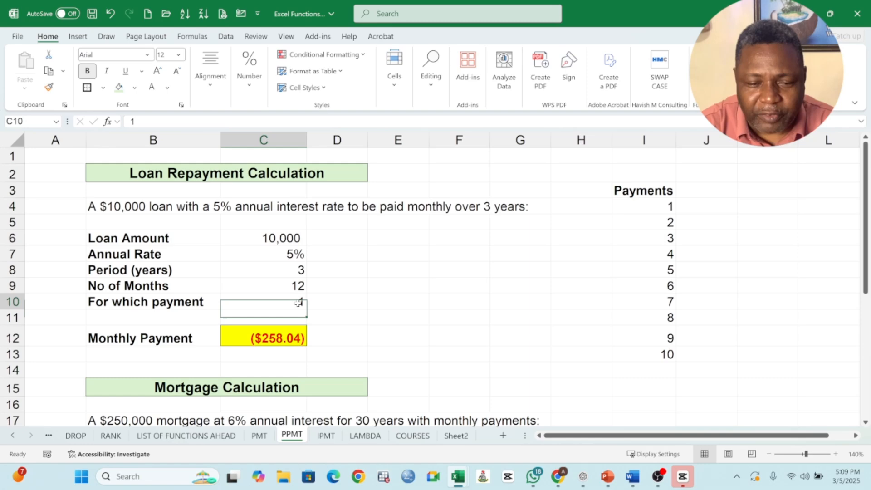
{"action": "left_click", "coordinate": [264, 339]}
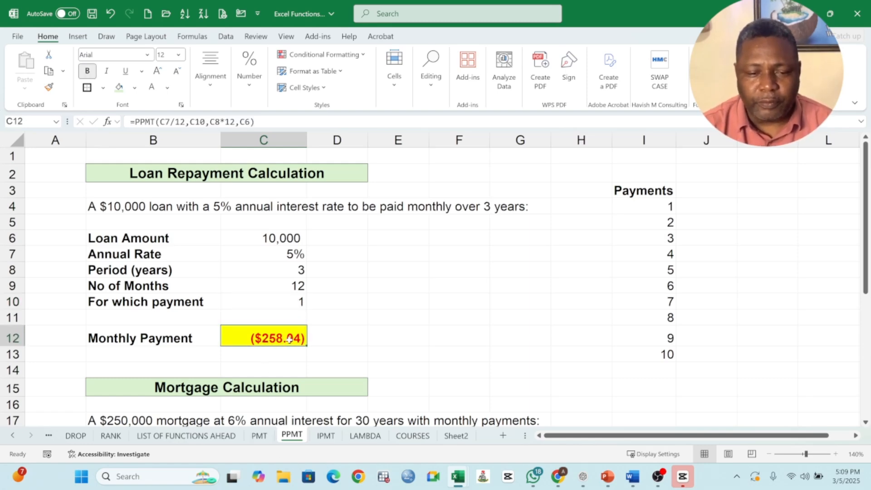
{"action": "left_click", "coordinate": [259, 436]}
{"action": "left_click", "coordinate": [216, 309]}
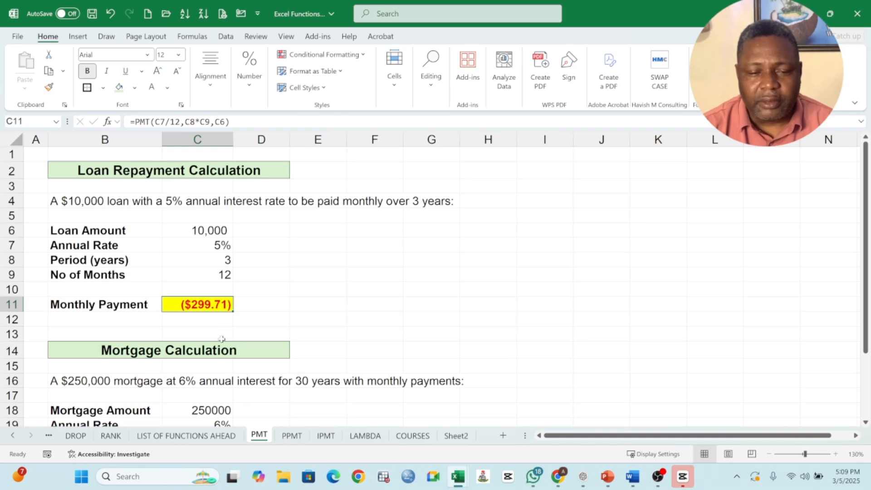
{"action": "left_click", "coordinate": [291, 436]}
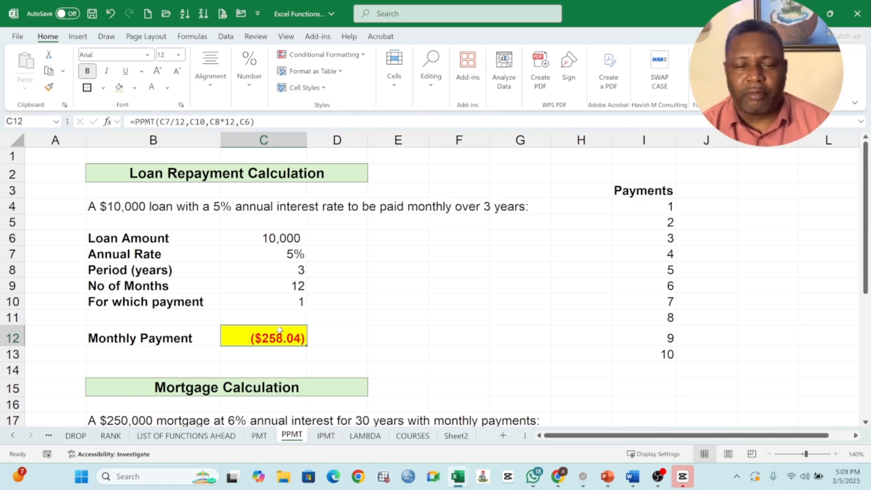
- Begin a PPMT formula in the mortgage's Monthly Payment cell C25 with C20/12 as the rate and C23 as the period
{"action": "scroll", "coordinate": [278, 349], "scroll_direction": "down", "scroll_amount": 3}
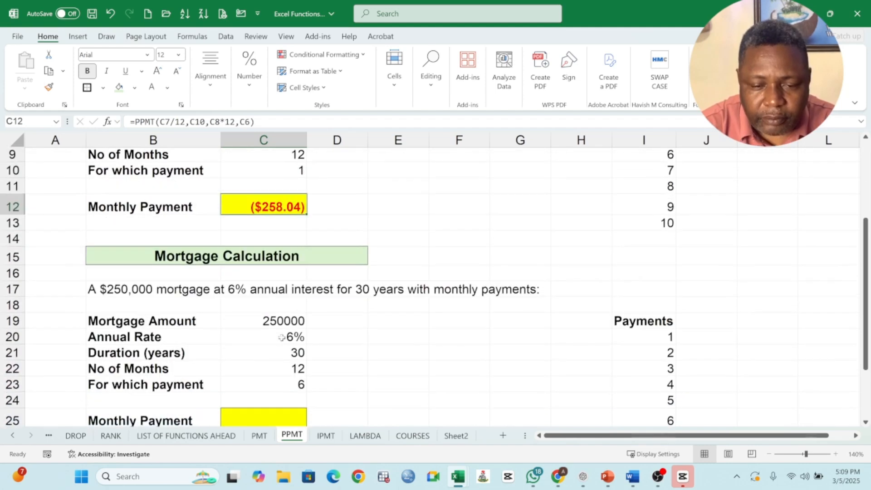
{"action": "scroll", "coordinate": [281, 337], "scroll_direction": "down", "scroll_amount": 1}
{"action": "left_click", "coordinate": [267, 362]}
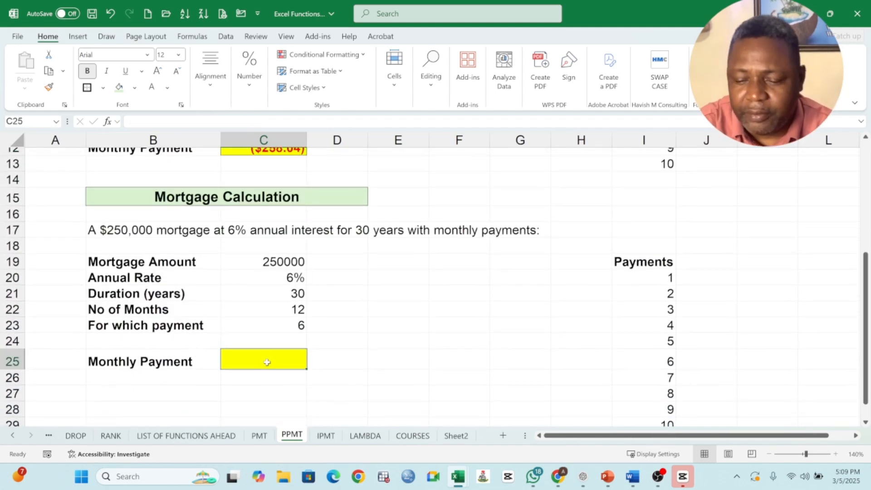
{"action": "type", "text": "="}
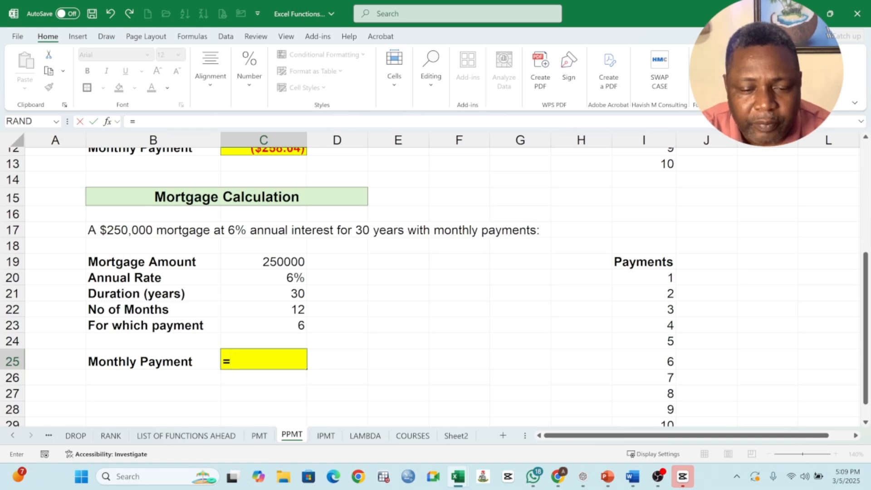
{"action": "type", "text": "PPMT"}
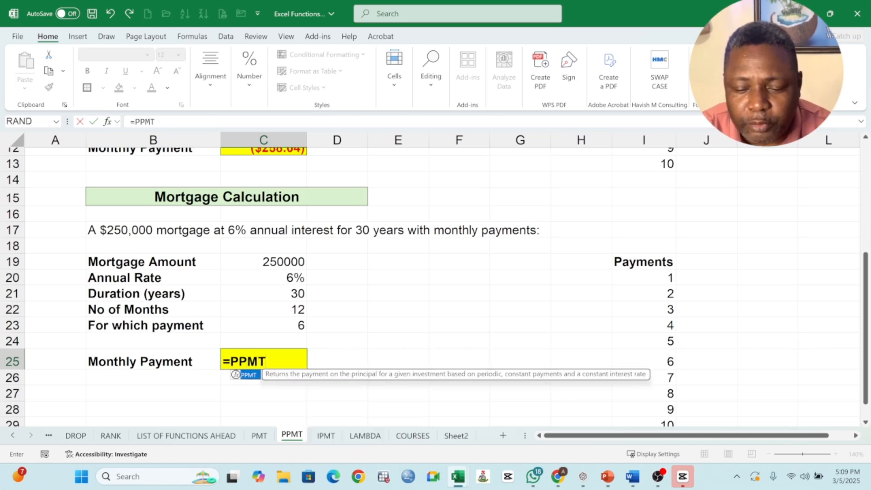
{"action": "type", "text": "("}
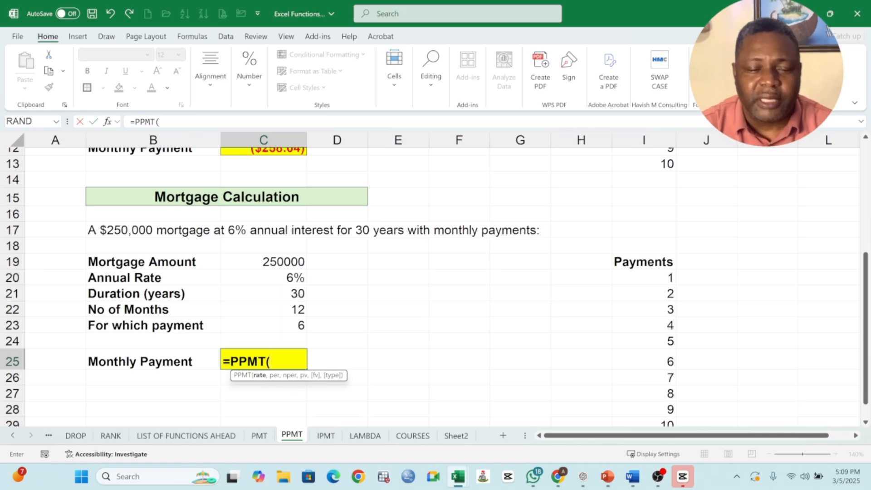
{"action": "left_click", "coordinate": [296, 280]}
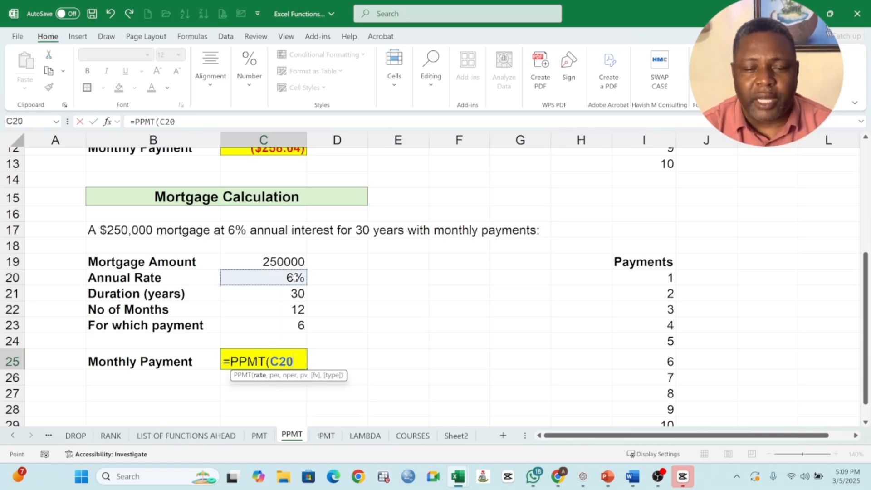
{"action": "type", "text": "/12"}
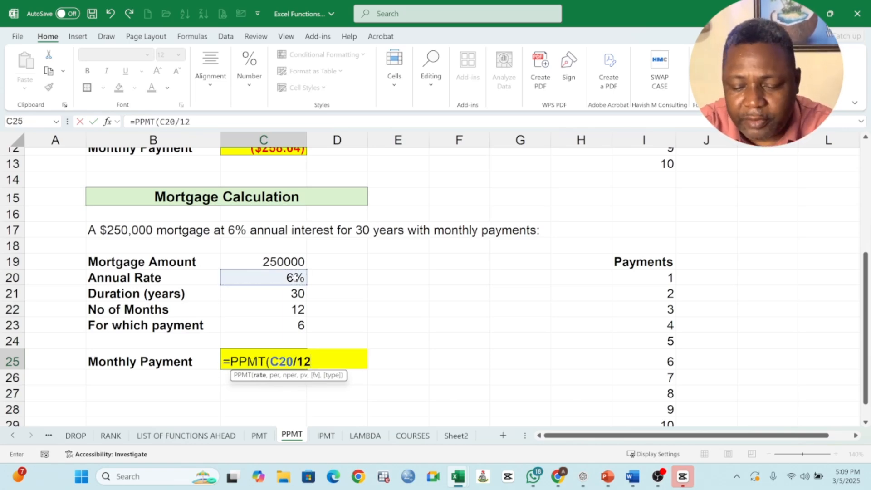
{"action": "type", "text": ","}
{"action": "left_click", "coordinate": [295, 325]}
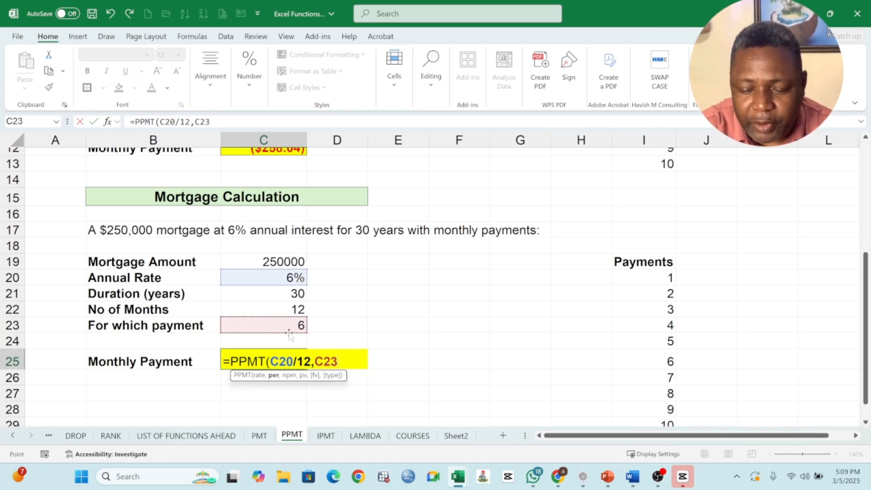
{"action": "type", "text": ","}
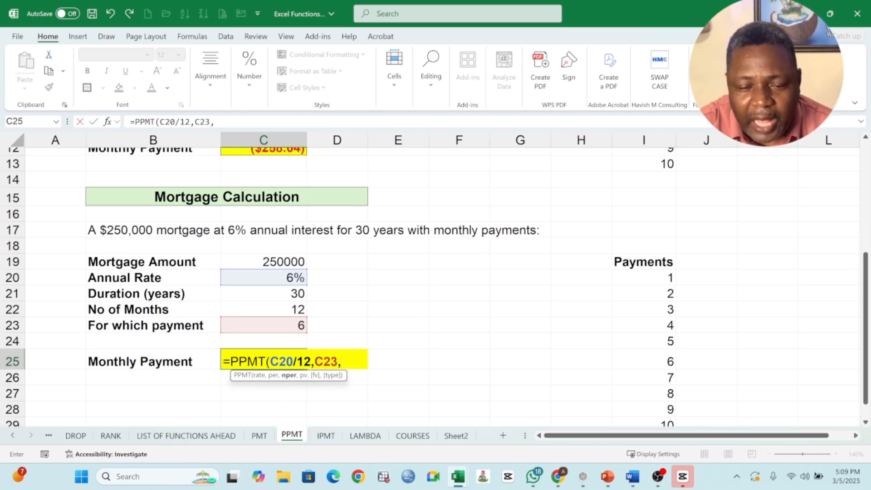
- Complete the mortgage's PPMT formula with C21*C22 as the number of periods and C19 as the present value
{"action": "left_click", "coordinate": [294, 292]}
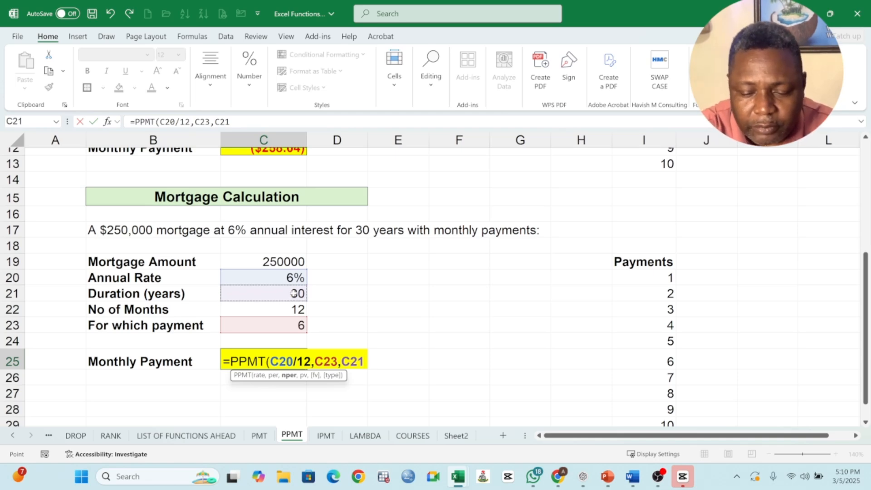
{"action": "type", "text": "*"}
{"action": "left_click", "coordinate": [288, 311]}
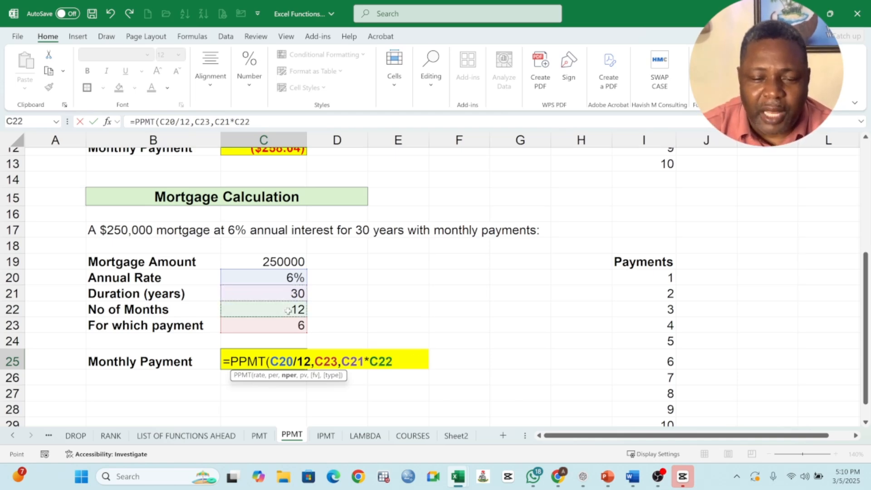
{"action": "type", "text": ","}
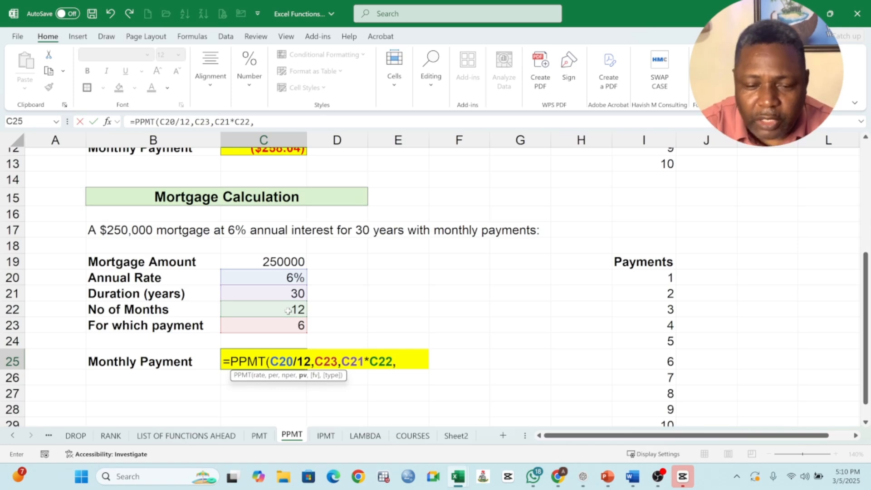
{"action": "left_click", "coordinate": [284, 259]}
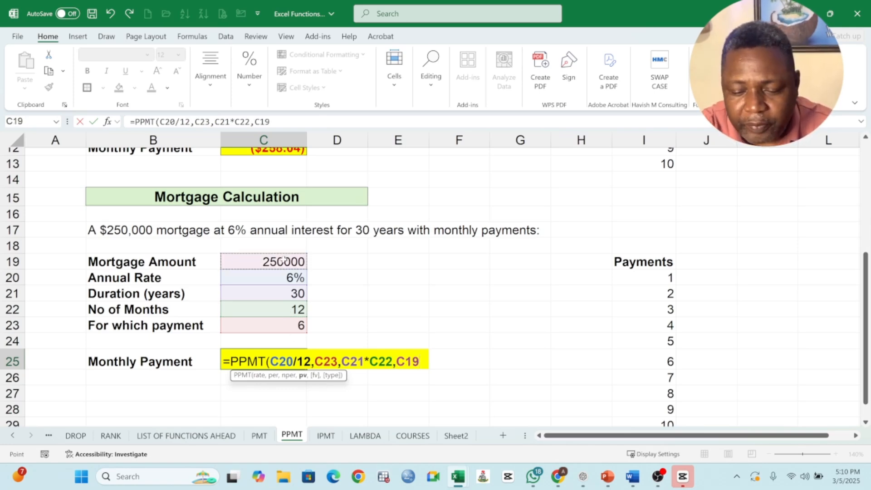
{"action": "type", "text": ")"}
{"action": "key", "text": "Return"}
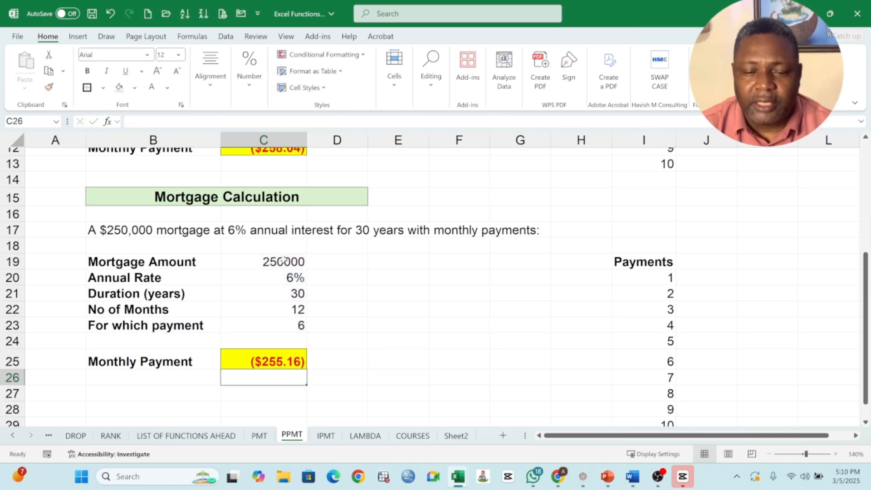
- Set the mortgage's payment number in C23 to 3 and check the principal payment in C25
{"action": "left_click", "coordinate": [281, 361]}
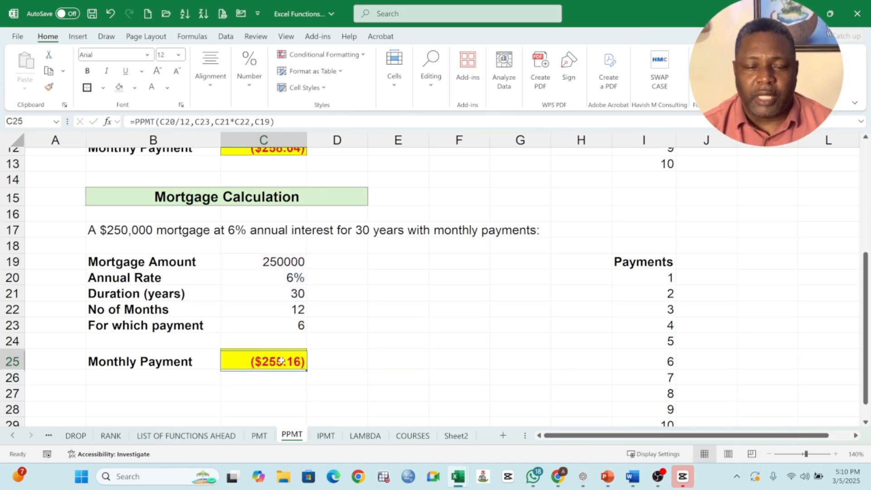
{"action": "left_click", "coordinate": [292, 326]}
{"action": "left_click", "coordinate": [277, 363]}
{"action": "left_click", "coordinate": [295, 326]}
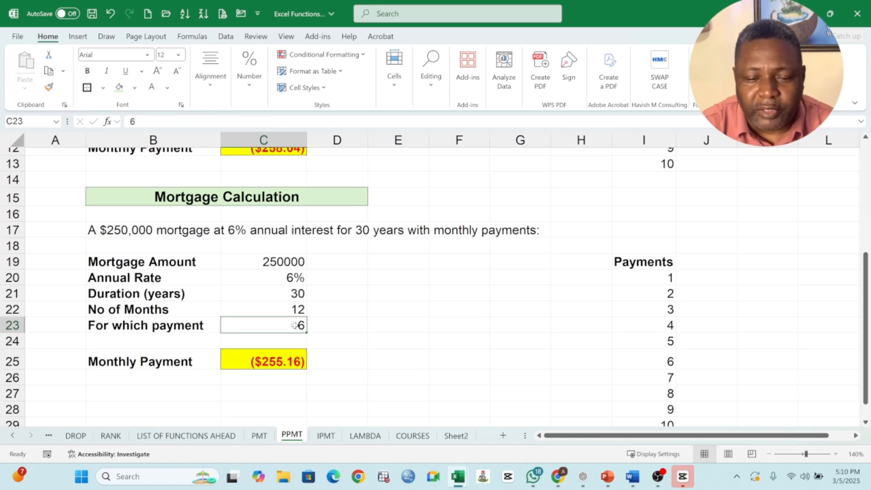
{"action": "type", "text": "3"}
{"action": "key", "text": "Return"}
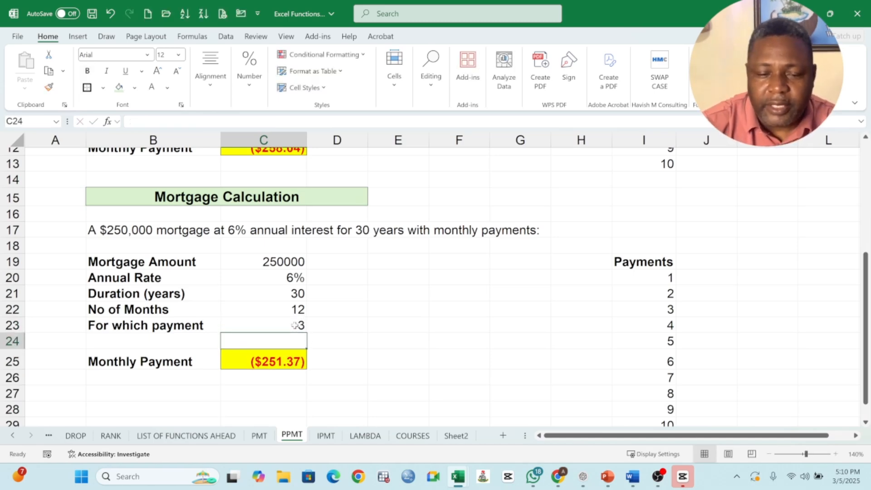
{"action": "left_click", "coordinate": [278, 369]}
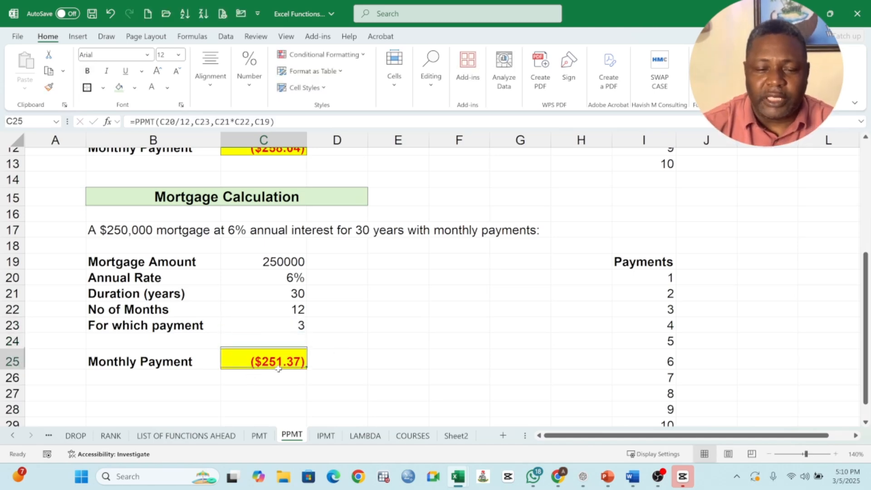
- Set the mortgage's payment number in C23 to 1
{"action": "left_click", "coordinate": [301, 327]}
{"action": "type", "text": "1"}
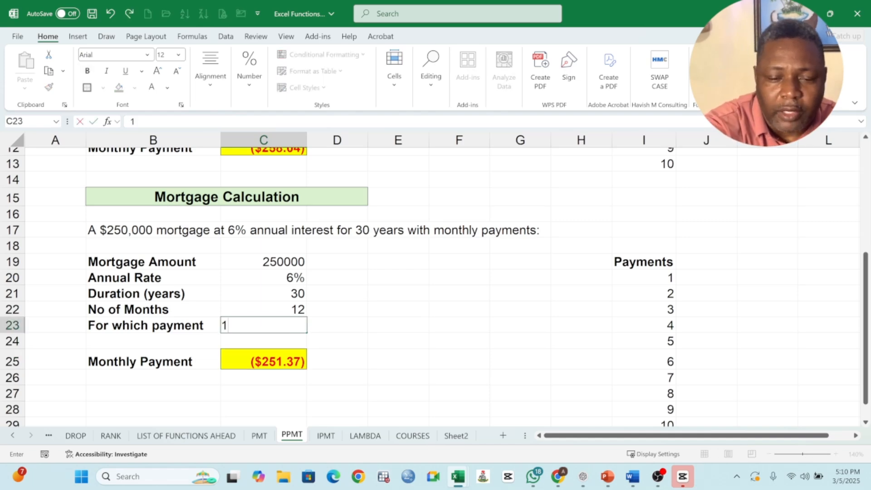
{"action": "key", "text": "Return"}
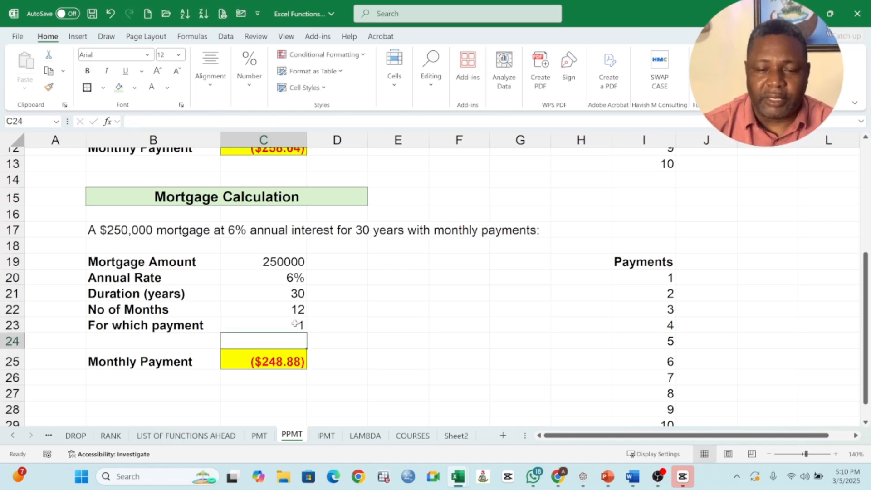
- Set the mortgage's payment number in C23 back to 6
{"action": "left_click", "coordinate": [295, 324]}
{"action": "type", "text": "6"}
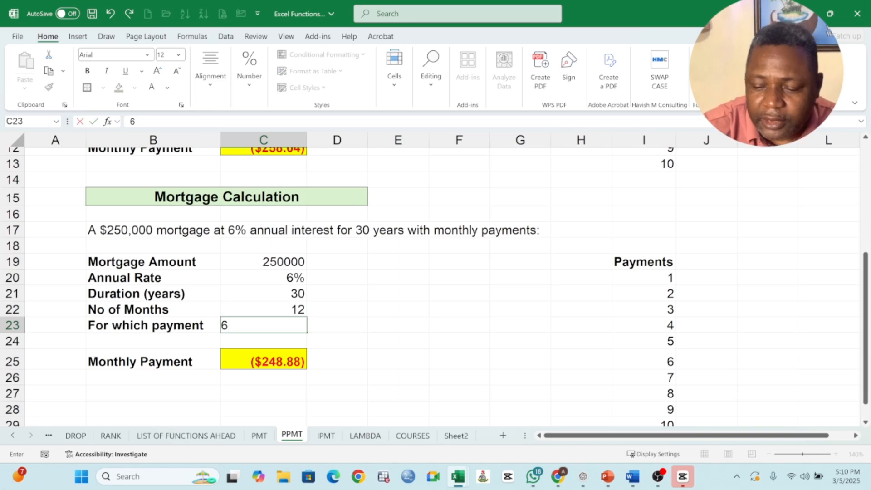
{"action": "key", "text": "Return"}
- Begin a PPMT formula in J4, beside the first payment in the loan's Payments list, with C7/12 as the rate
{"action": "scroll", "coordinate": [420, 319], "scroll_direction": "up", "scroll_amount": 4}
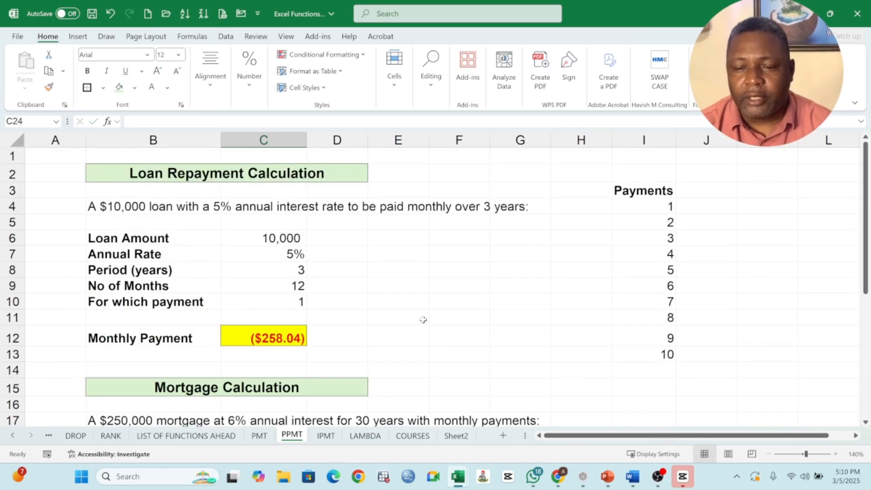
{"action": "left_click", "coordinate": [697, 207]}
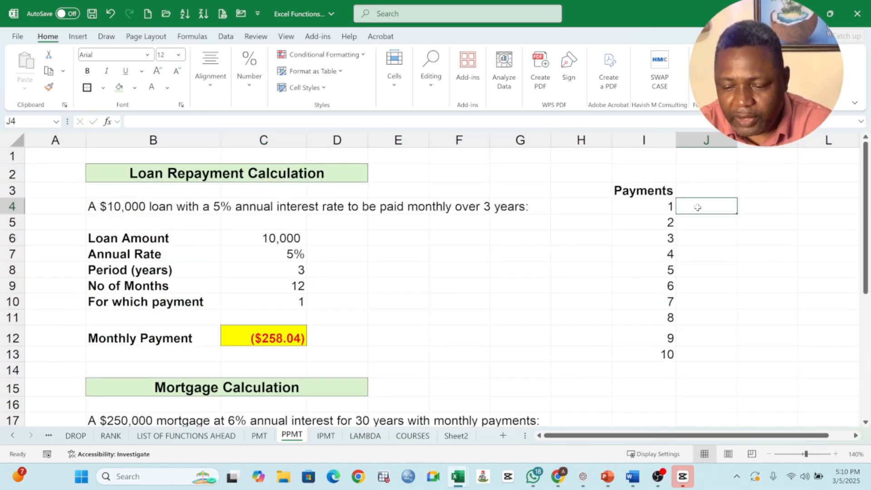
{"action": "type", "text": "="}
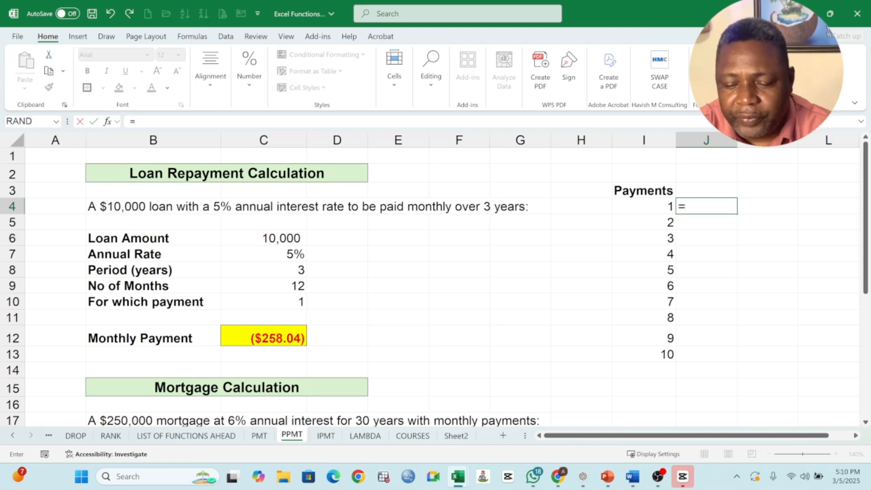
{"action": "type", "text": "PM"}
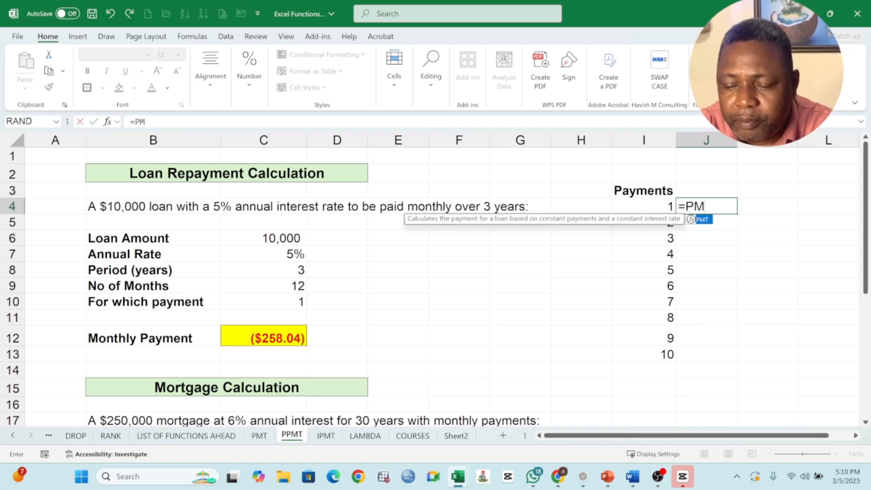
{"action": "key", "text": "BackSpace"}
{"action": "type", "text": "PM"}
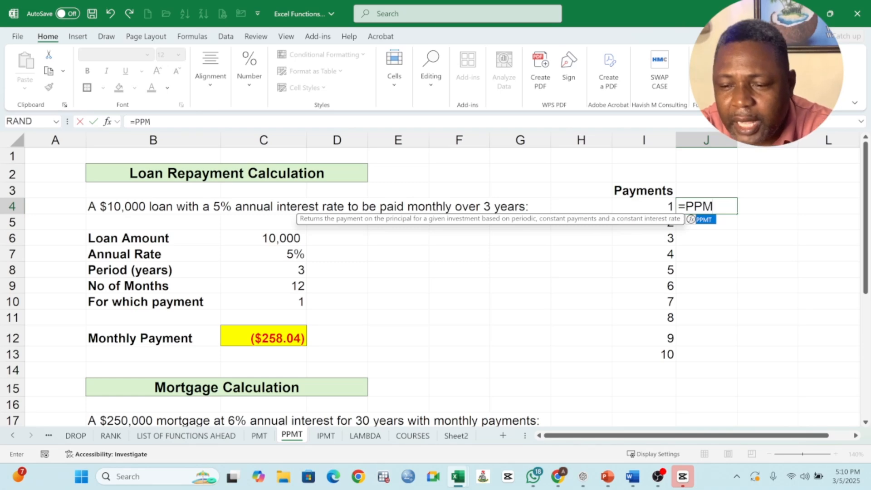
{"action": "type", "text": "T("}
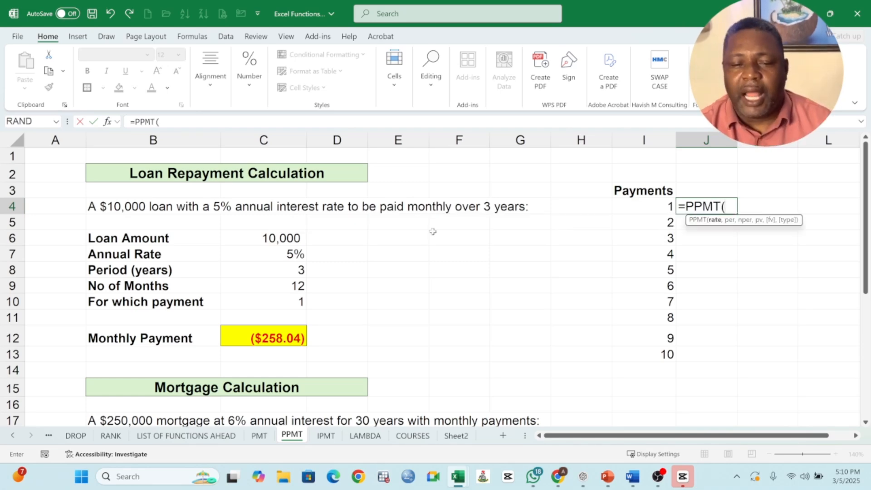
{"action": "left_click", "coordinate": [289, 254]}
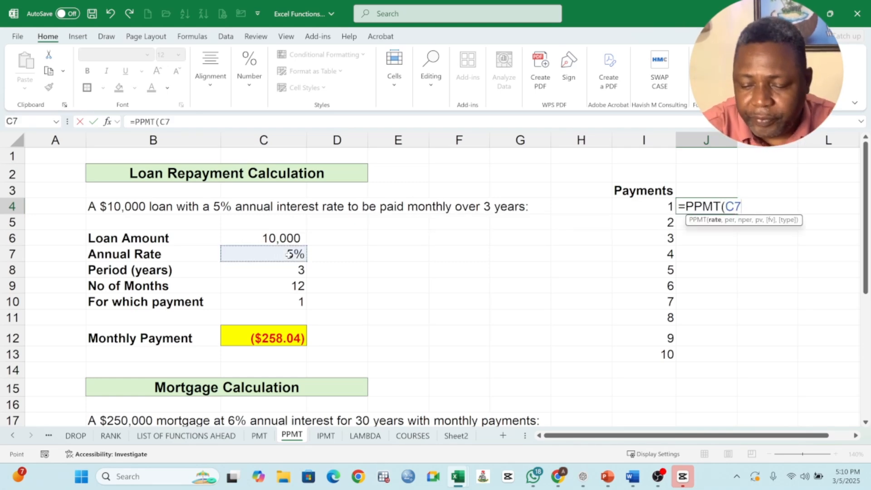
{"action": "type", "text": "/12"}
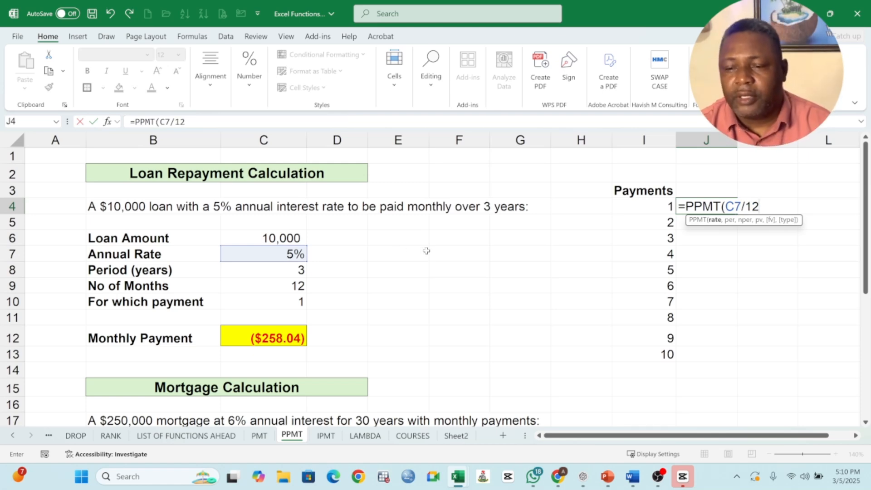
- Make the rate reference in J4's formula absolute as $C$7 and add I4 as the period
{"action": "left_click_drag", "start_coordinate": [726, 207], "coordinate": [742, 207]}
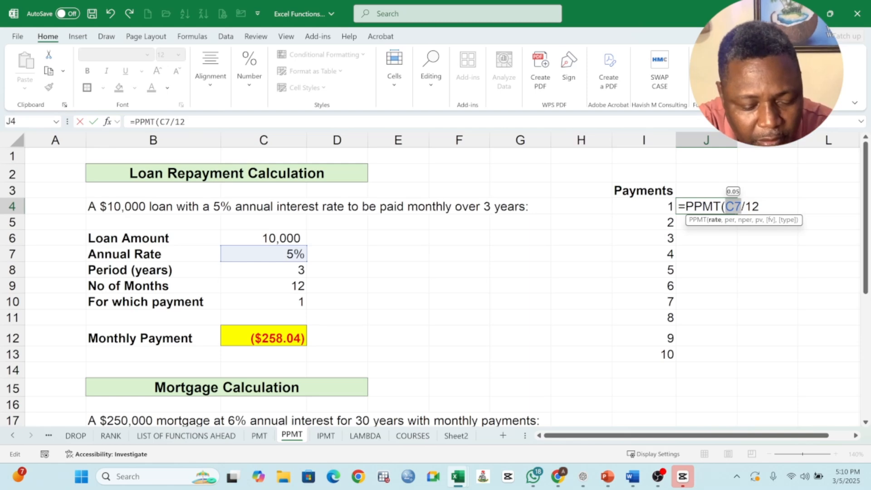
{"action": "key", "text": "F4"}
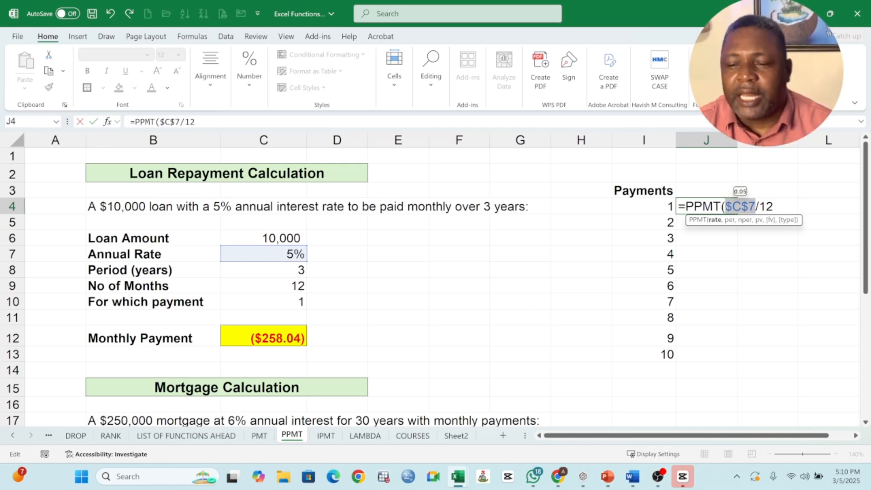
{"action": "key", "text": "Right"}
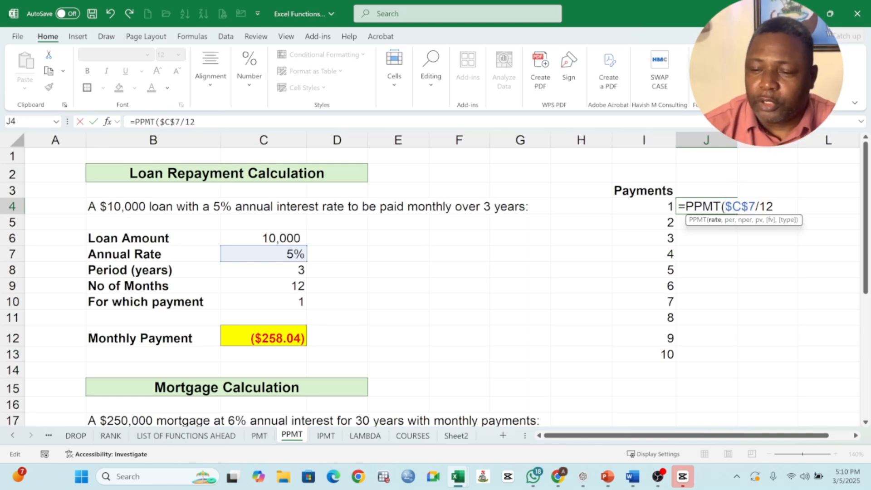
{"action": "type", "text": ","}
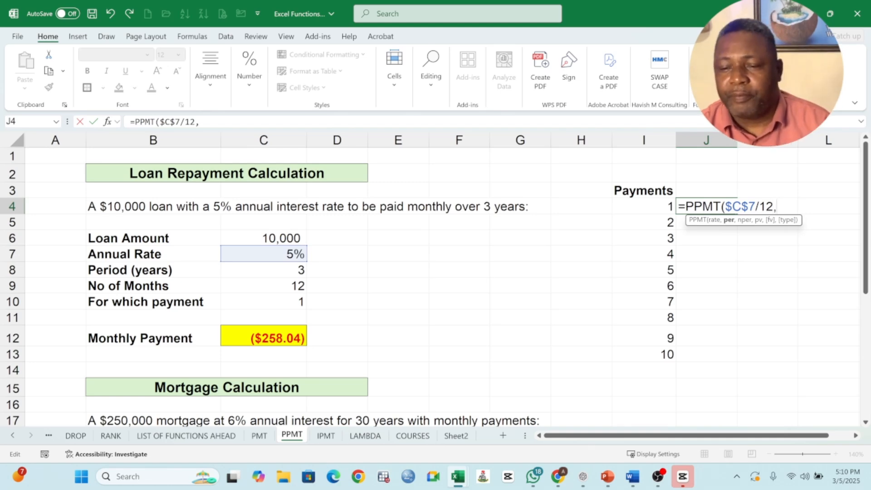
{"action": "left_click", "coordinate": [655, 209]}
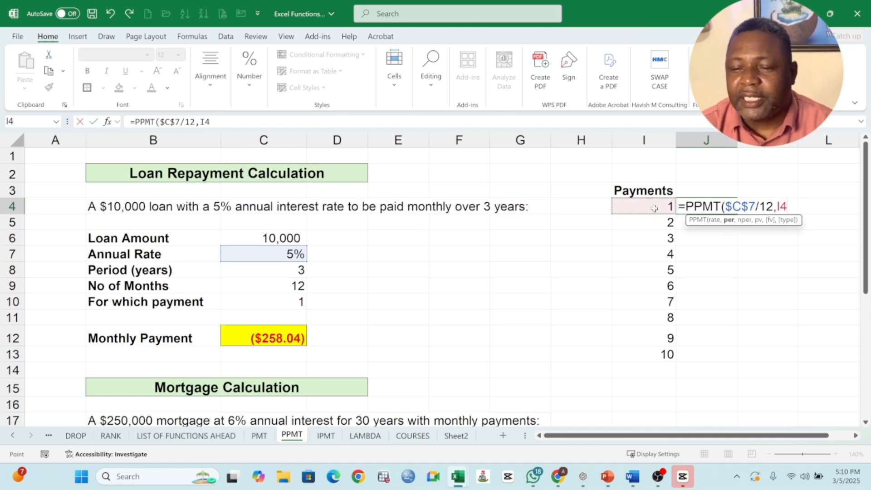
{"action": "type", "text": ","}
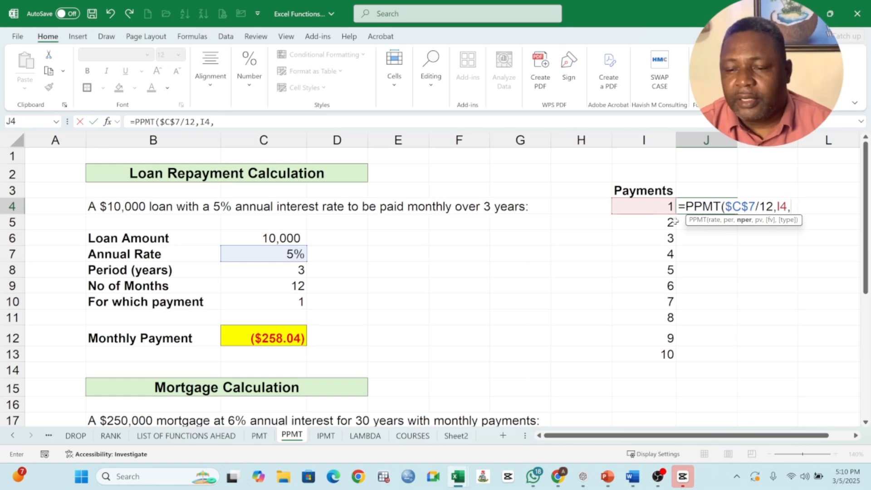
- Add $C$8*$C$9 with absolute references as the number of periods in J4's PPMT formula
{"action": "left_click", "coordinate": [293, 271]}
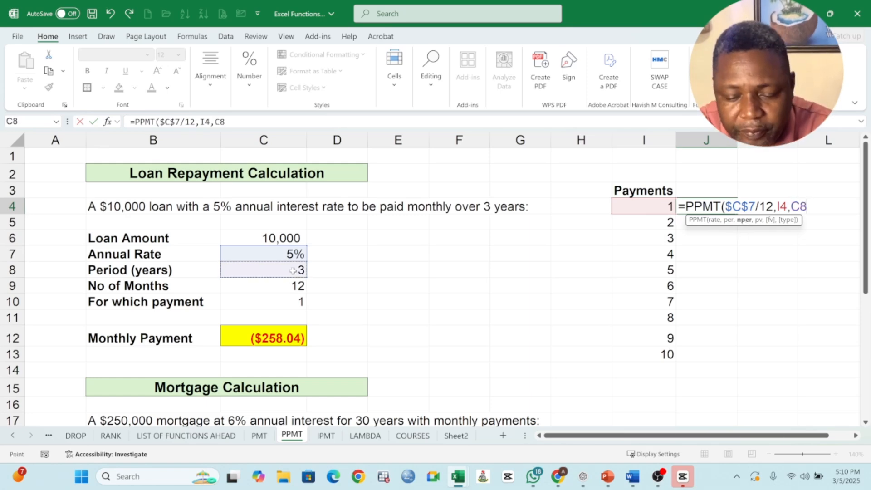
{"action": "type", "text": "*"}
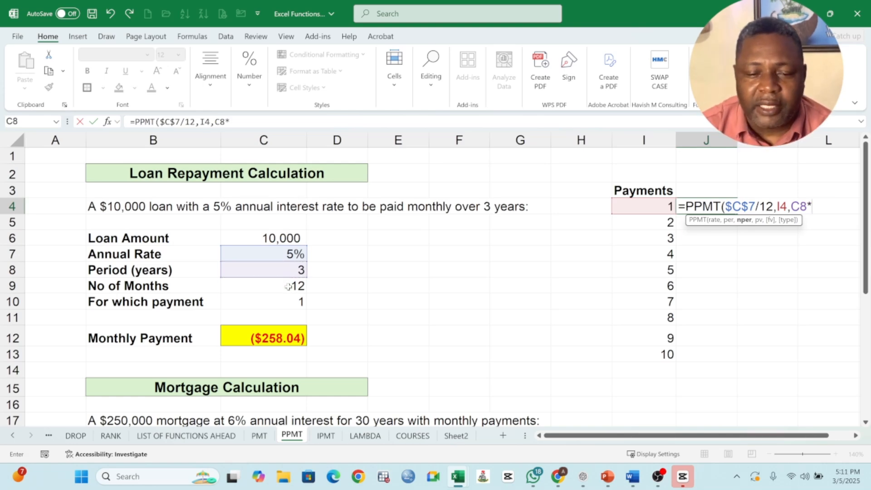
{"action": "left_click", "coordinate": [289, 286]}
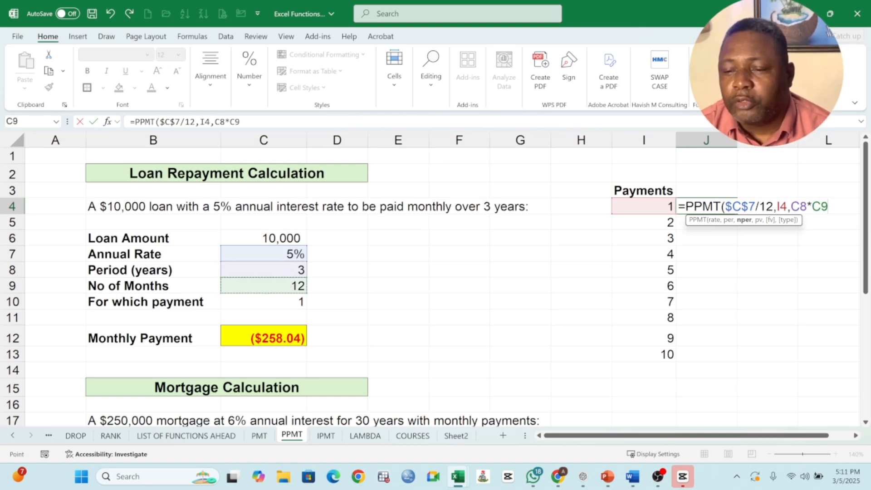
{"action": "left_click_drag", "start_coordinate": [791, 207], "coordinate": [829, 207]}
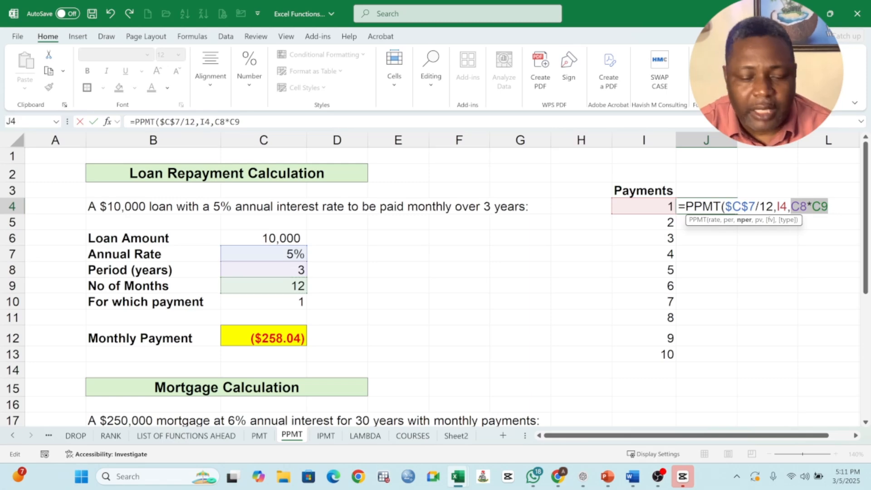
{"action": "key", "text": "F4"}
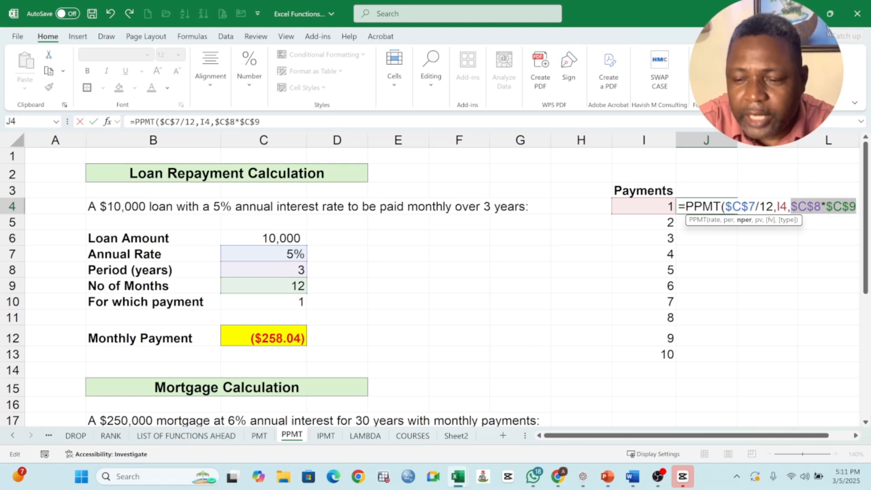
{"action": "left_click_drag", "start_coordinate": [777, 207], "coordinate": [788, 207]}
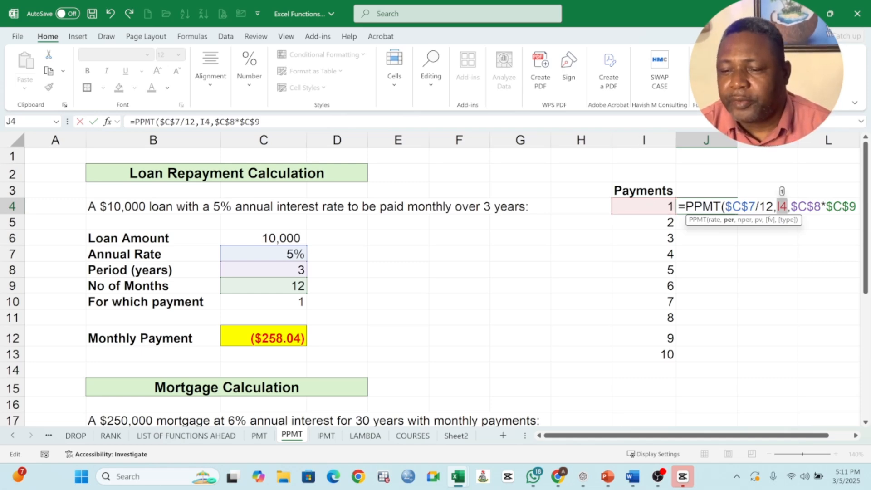
{"action": "left_click", "coordinate": [856, 207]}
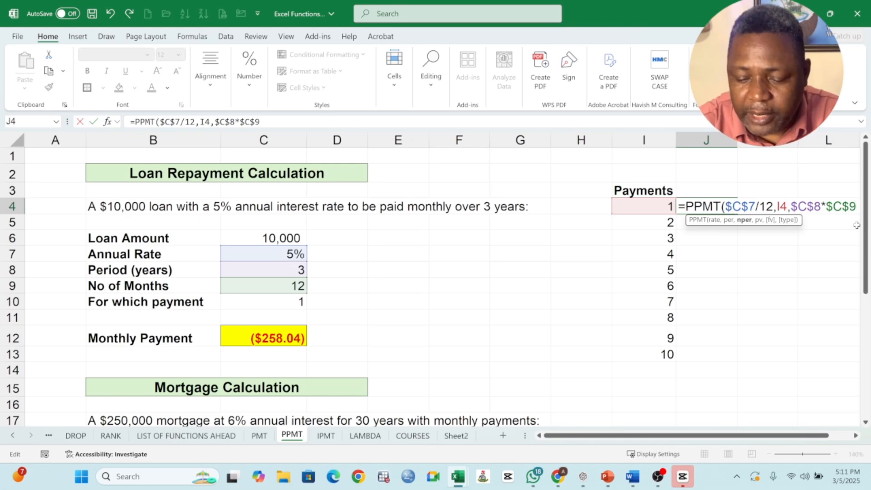
- Add the loan amount as the absolute reference $C$6 for the present value and complete J4's PPMT formula
{"action": "type", "text": ","}
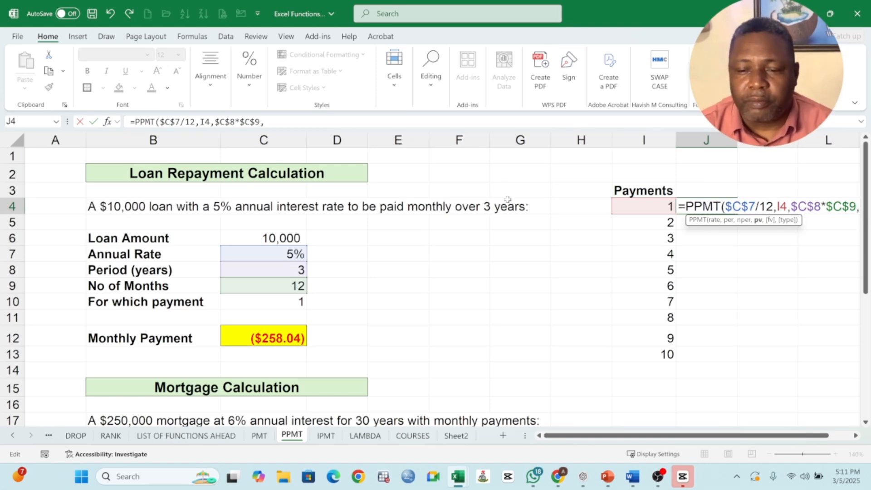
{"action": "left_click", "coordinate": [296, 239]}
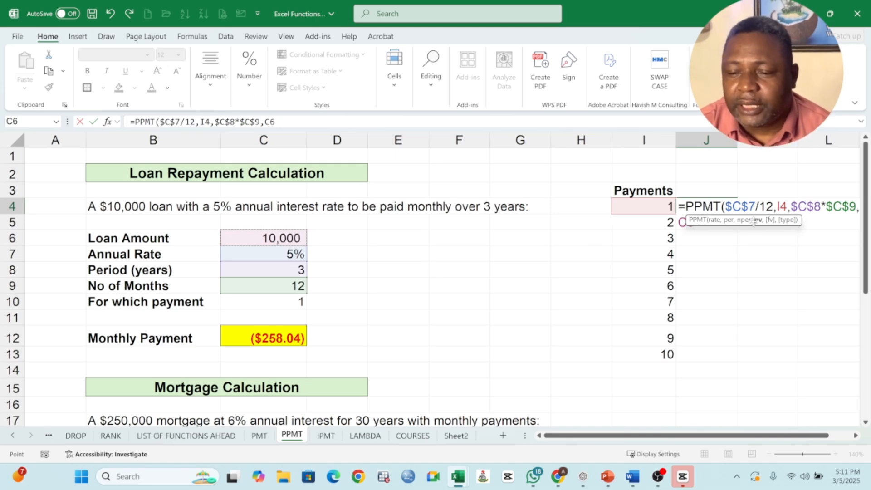
{"action": "left_click_drag", "start_coordinate": [754, 221], "coordinate": [750, 295]}
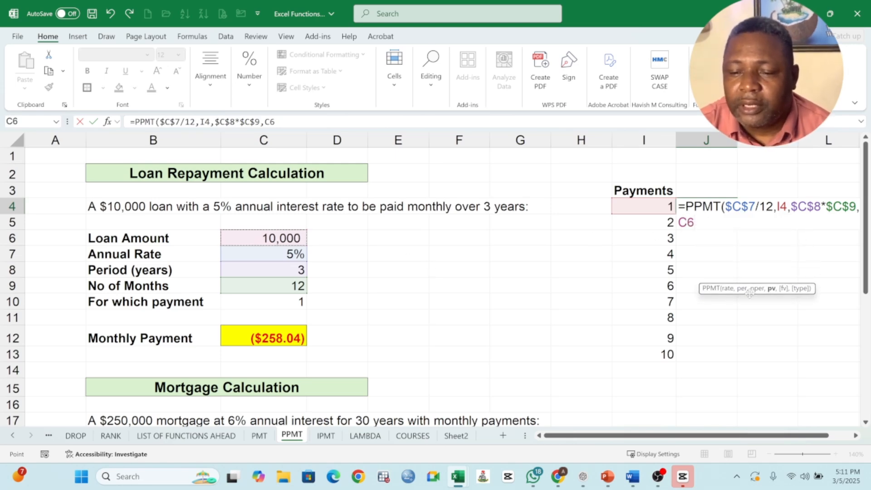
{"action": "left_click_drag", "start_coordinate": [688, 222], "coordinate": [679, 223]}
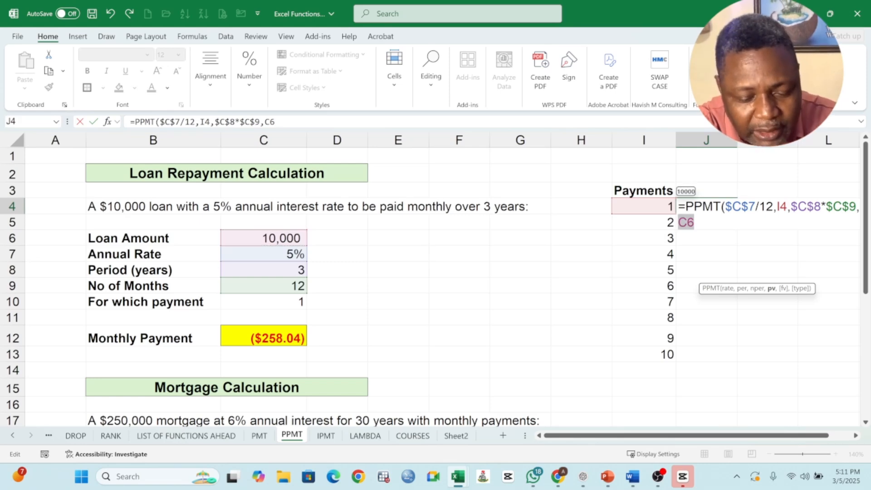
{"action": "key", "text": "F4"}
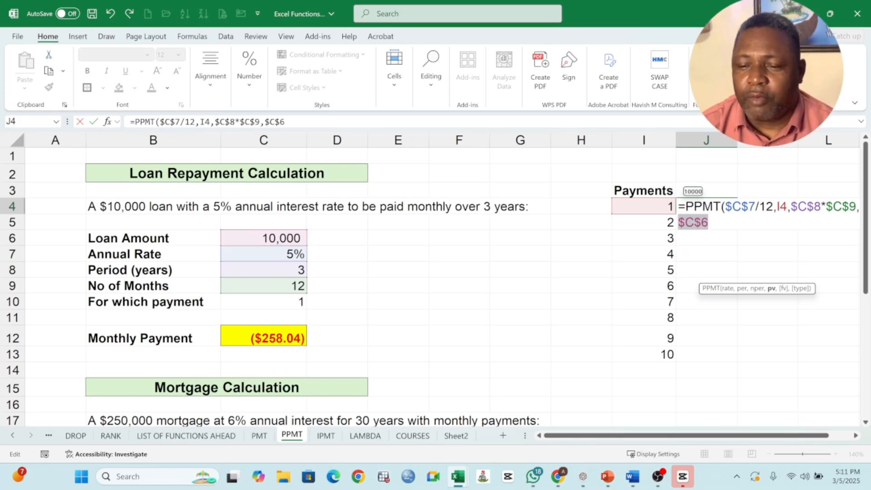
{"action": "left_click", "coordinate": [718, 223]}
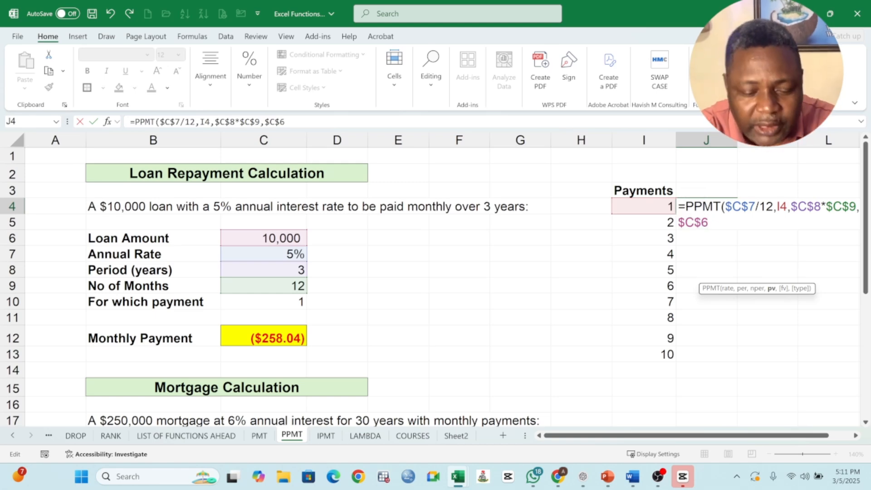
{"action": "type", "text": ")"}
{"action": "key", "text": "Return"}
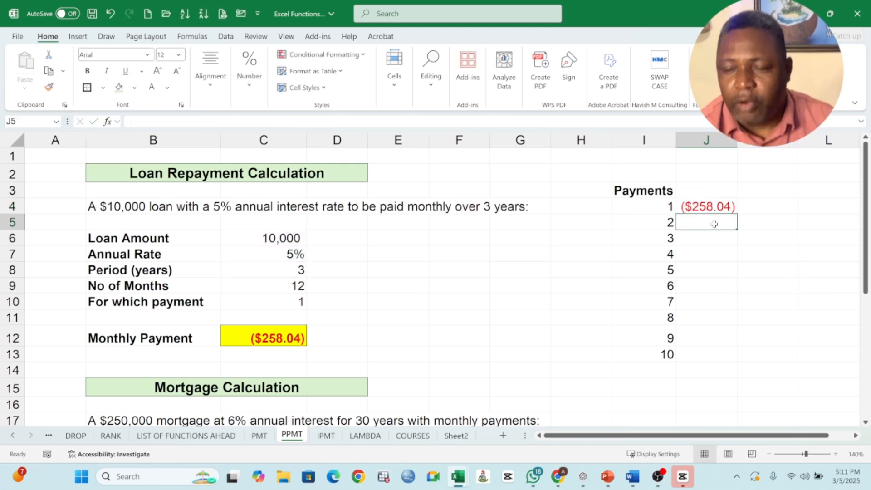
- Fill J4's PPMT formula down to J13 for all ten payments and inspect the copied formula in J5
{"action": "left_click", "coordinate": [710, 208]}
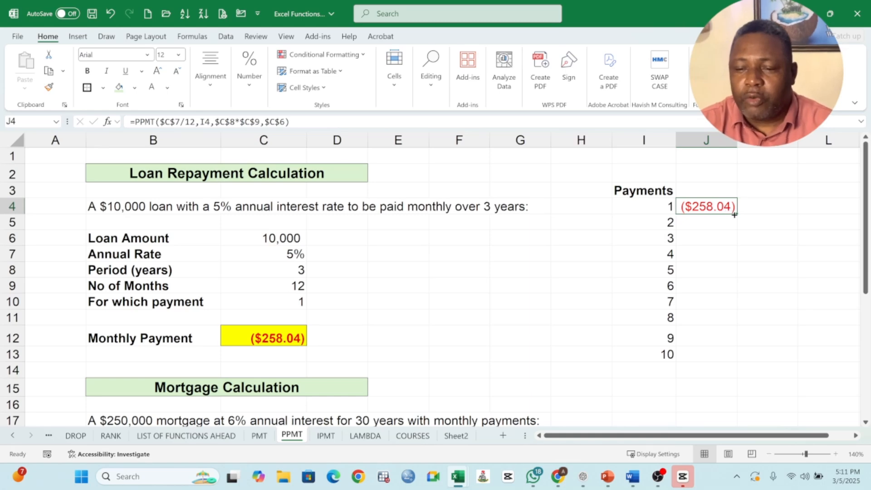
{"action": "left_click_drag", "start_coordinate": [737, 215], "coordinate": [736, 361]}
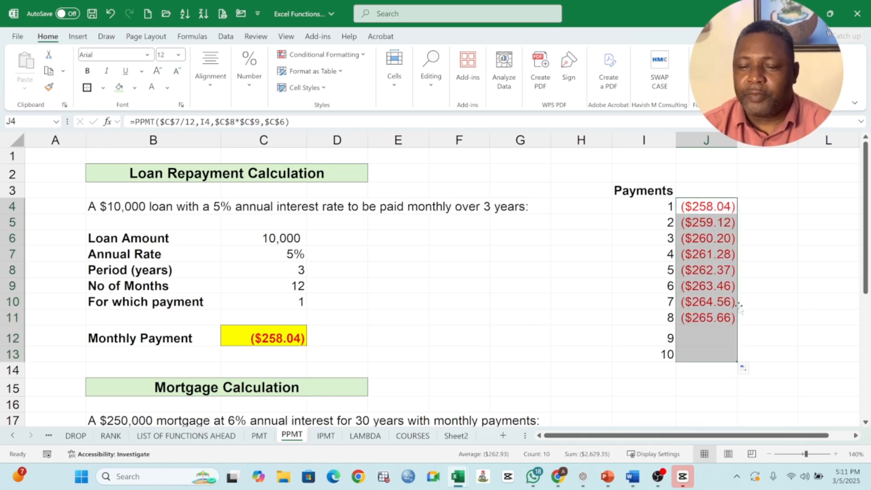
{"action": "left_click", "coordinate": [709, 228]}
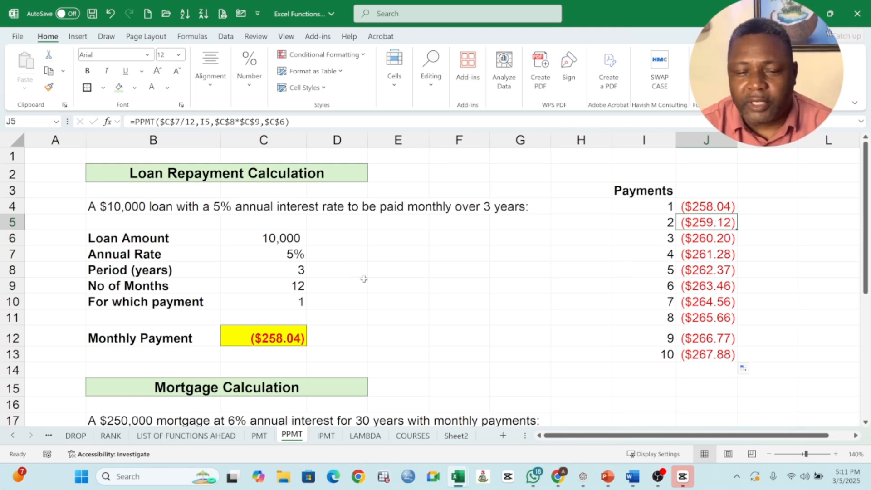
- Set the loan's payment number in C10 to 2 and compare the result in C12 with J5
{"action": "left_click", "coordinate": [267, 340]}
{"action": "left_click", "coordinate": [296, 303]}
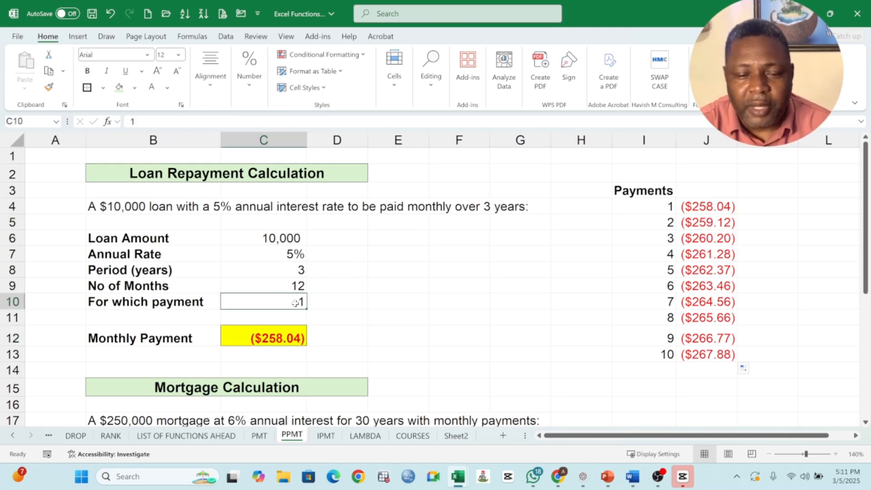
{"action": "type", "text": "2"}
{"action": "key", "text": "Return"}
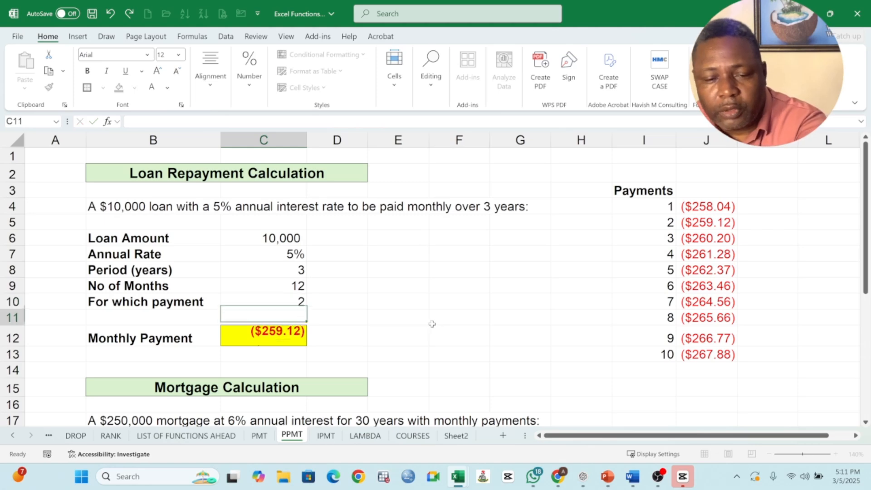
{"action": "left_click", "coordinate": [276, 344]}
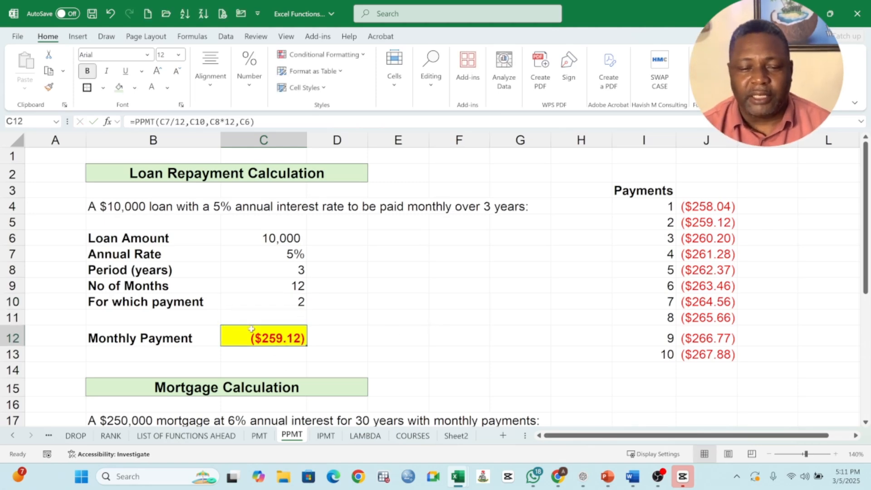
{"action": "left_click", "coordinate": [718, 223]}
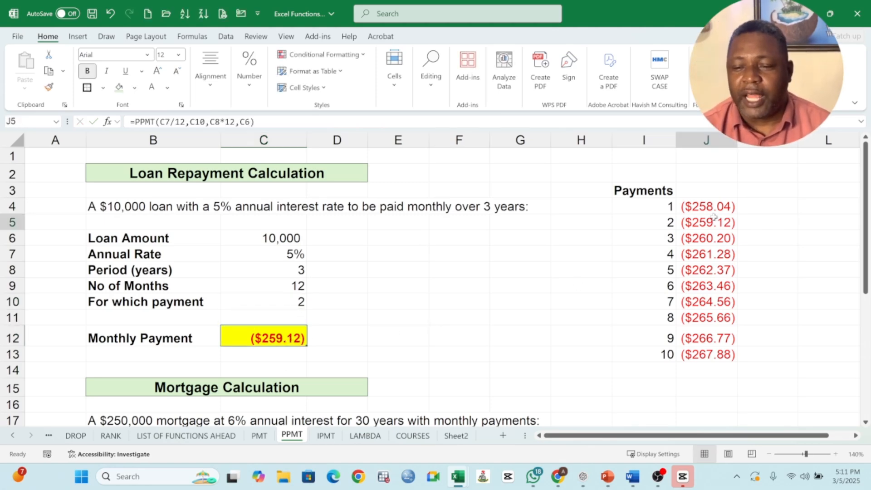
{"action": "left_click", "coordinate": [287, 336]}
- Set the loan's payment number in C10 to 3 and compare the result in C12 with J6
{"action": "left_click", "coordinate": [295, 301]}
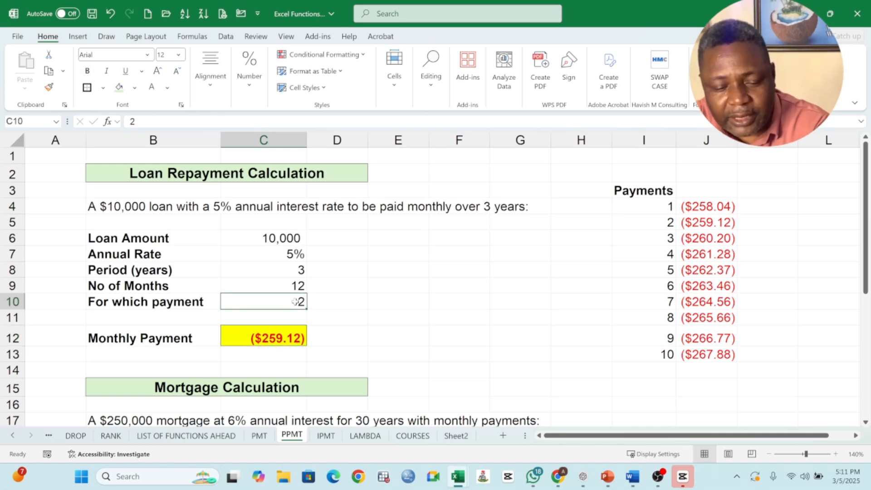
{"action": "type", "text": "3"}
{"action": "key", "text": "Return"}
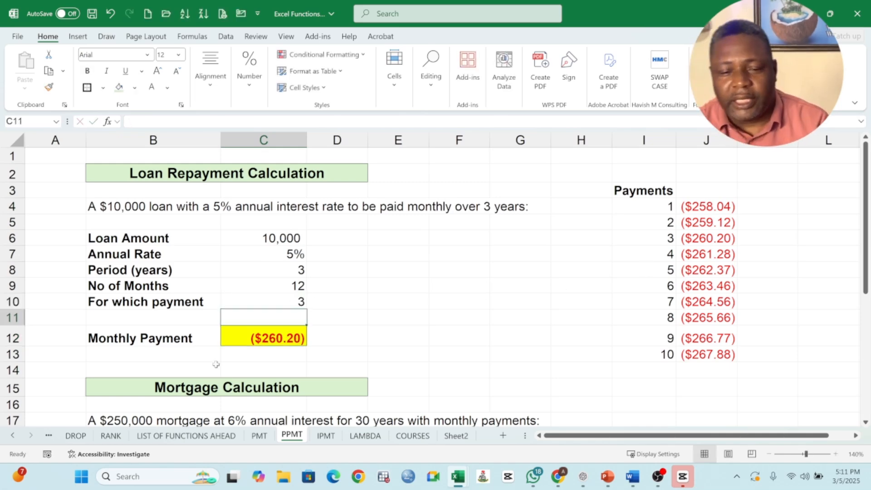
{"action": "left_click", "coordinate": [290, 338]}
{"action": "left_click", "coordinate": [710, 241]}
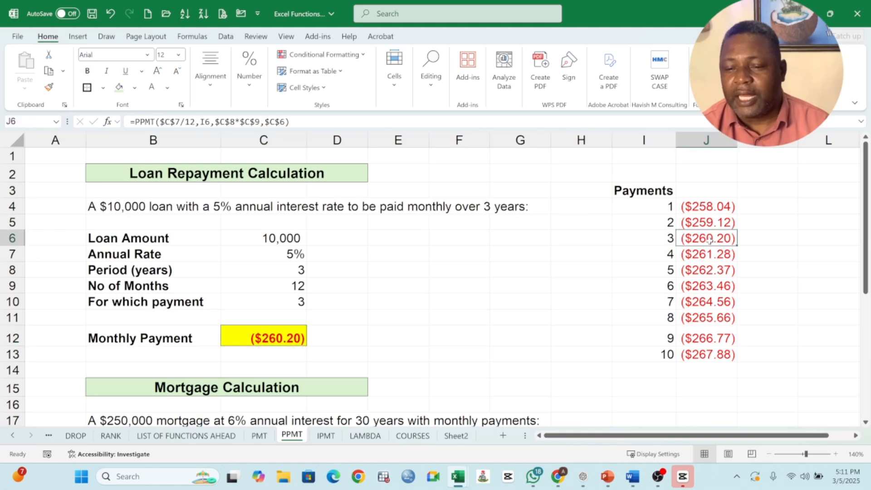
{"action": "left_click", "coordinate": [284, 339]}
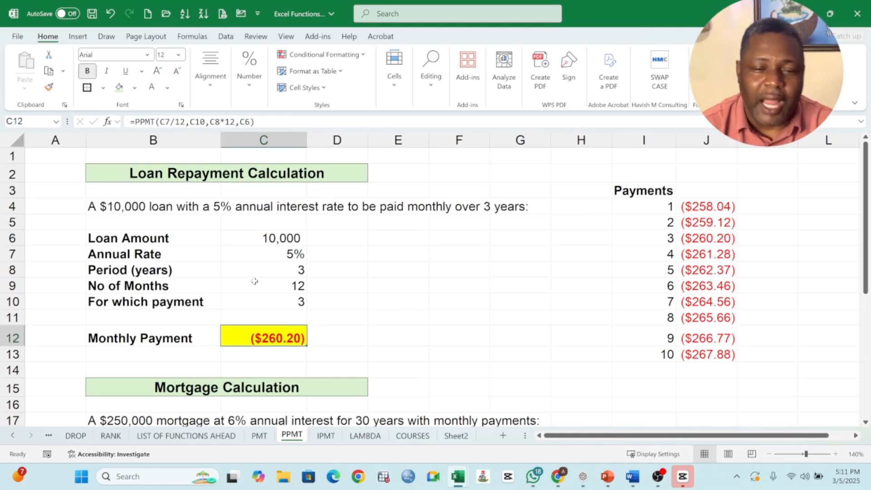
- Save the workbook and look over the mortgage's Payments list starting at I19
{"action": "left_click", "coordinate": [93, 14]}
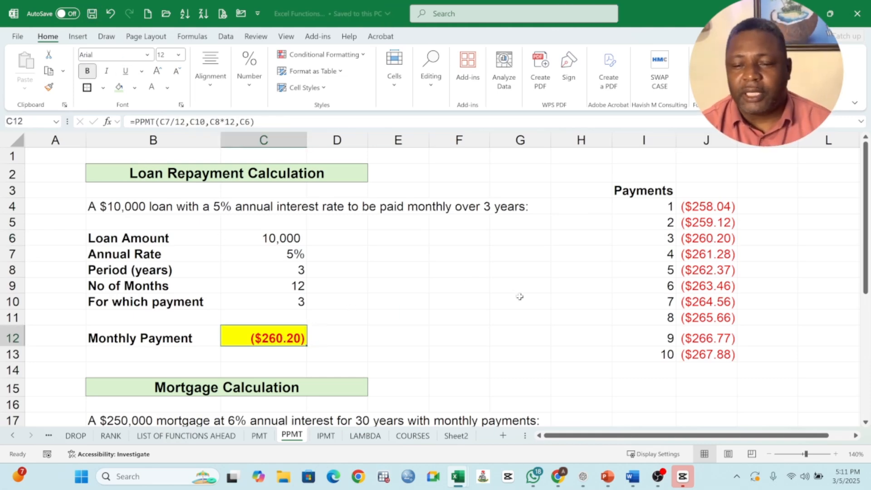
{"action": "scroll", "coordinate": [520, 296], "scroll_direction": "down", "scroll_amount": 5}
{"action": "left_click_drag", "start_coordinate": [620, 215], "coordinate": [712, 371]}
{"action": "scroll", "coordinate": [470, 307], "scroll_direction": "up", "scroll_amount": 5}
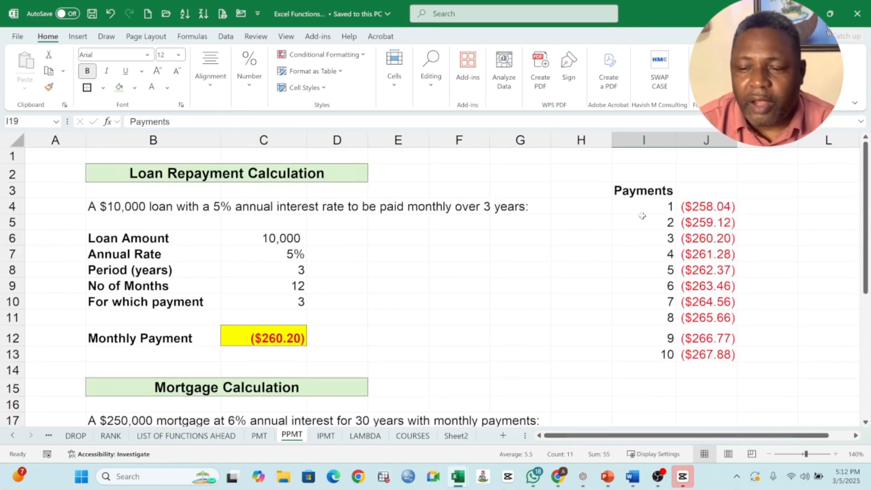
- Enter the heading PPMT in J3 beside the loan's Payments heading and make it bold
{"action": "left_click", "coordinate": [655, 195]}
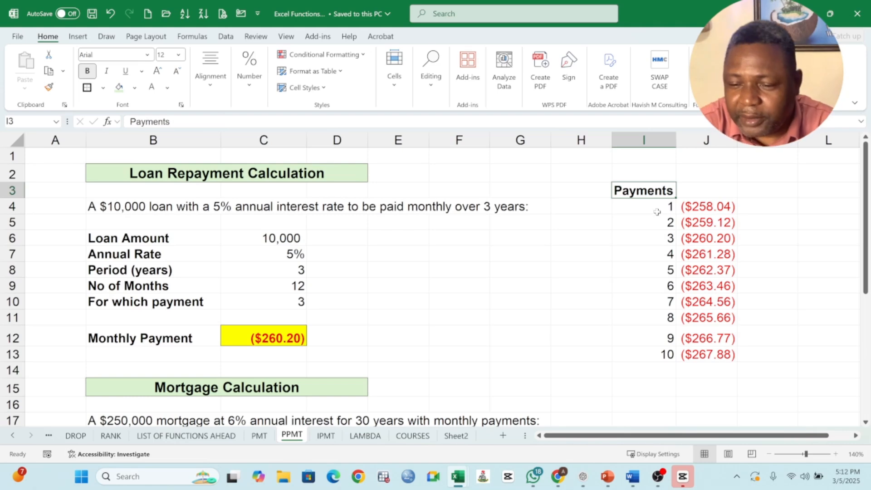
{"action": "left_click", "coordinate": [716, 197]}
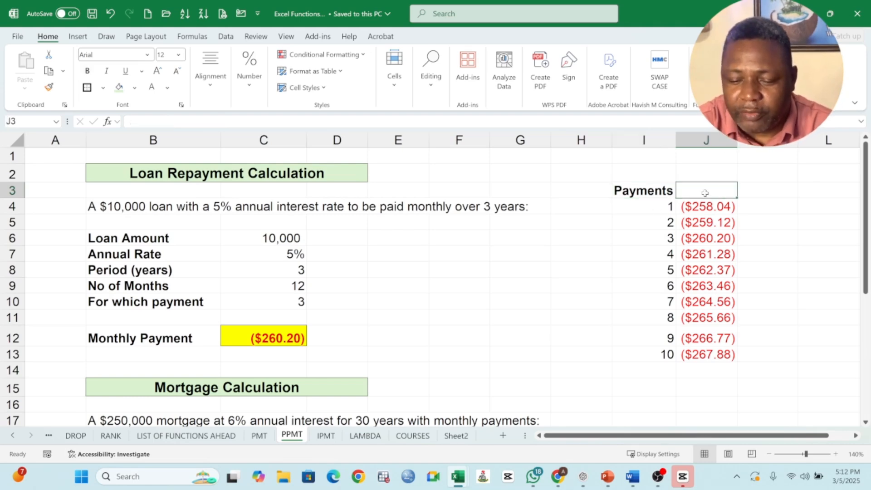
{"action": "type", "text": "pp"}
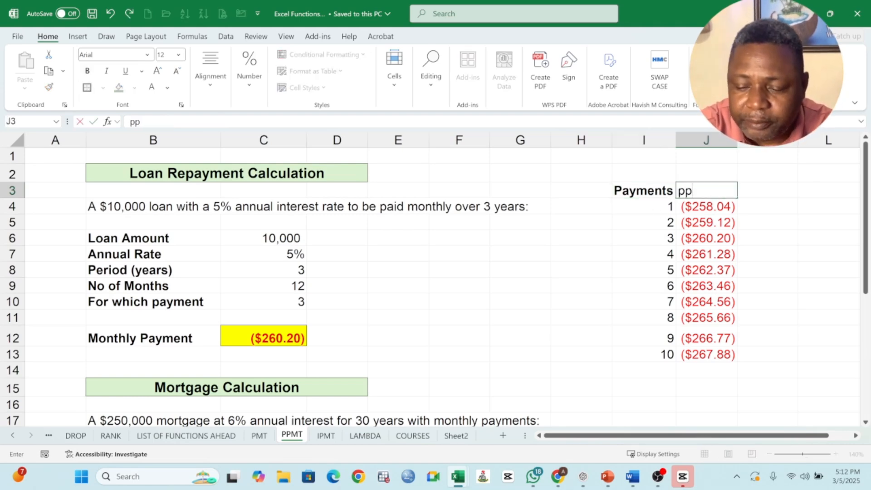
{"action": "key", "text": "BackSpace"}
{"action": "key", "text": "BackSpace"}
{"action": "type", "text": "PP"}
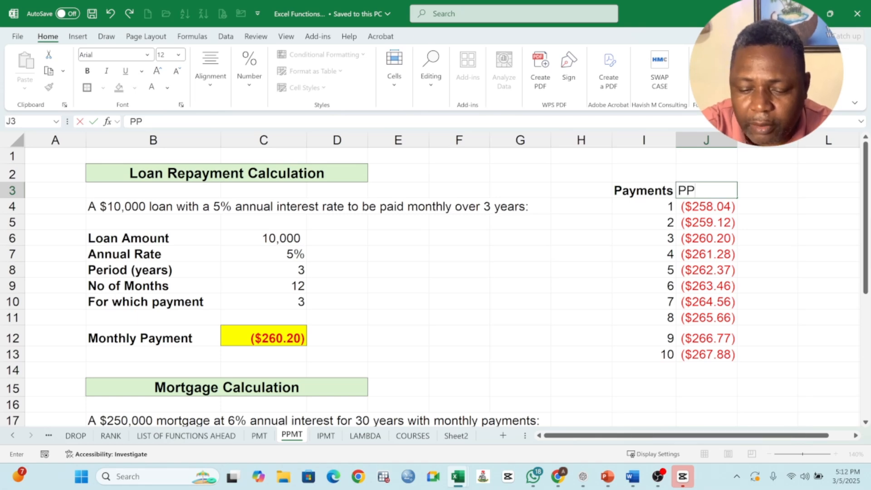
{"action": "type", "text": "MT"}
{"action": "key", "text": "Tab"}
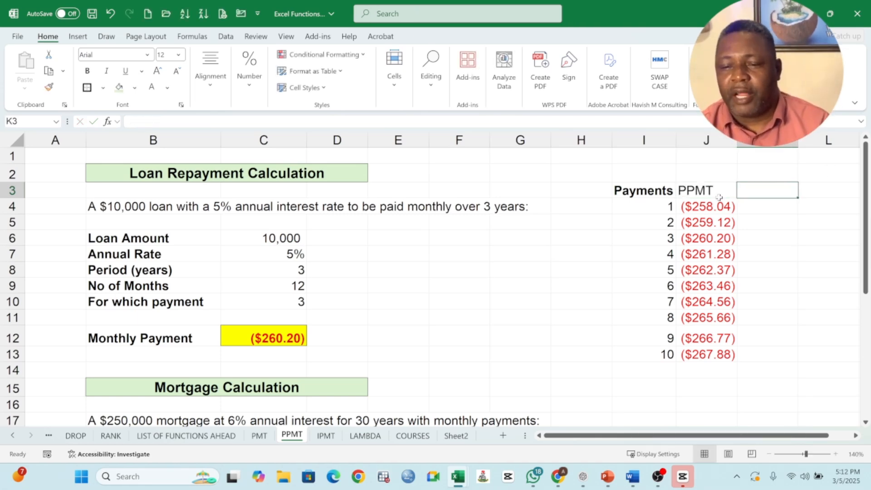
{"action": "left_click", "coordinate": [709, 193]}
{"action": "left_click", "coordinate": [87, 70]}
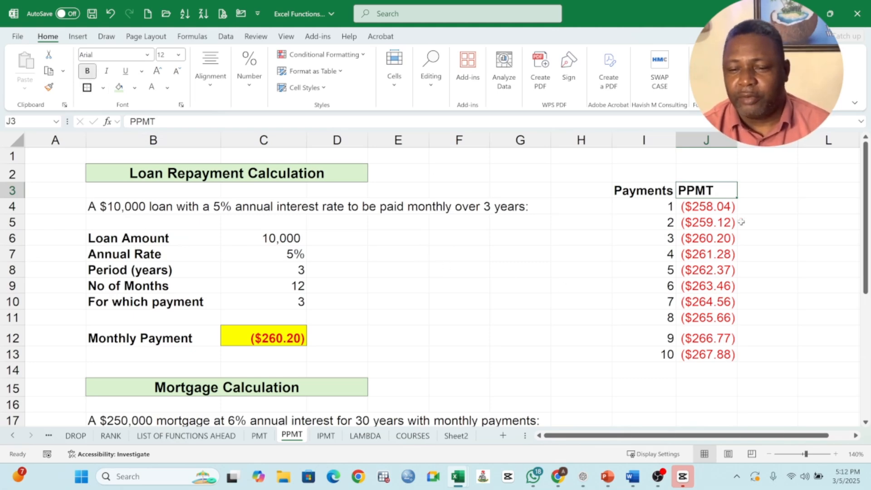
{"action": "left_click_drag", "start_coordinate": [635, 191], "coordinate": [769, 357]}
{"action": "left_click", "coordinate": [370, 317]}
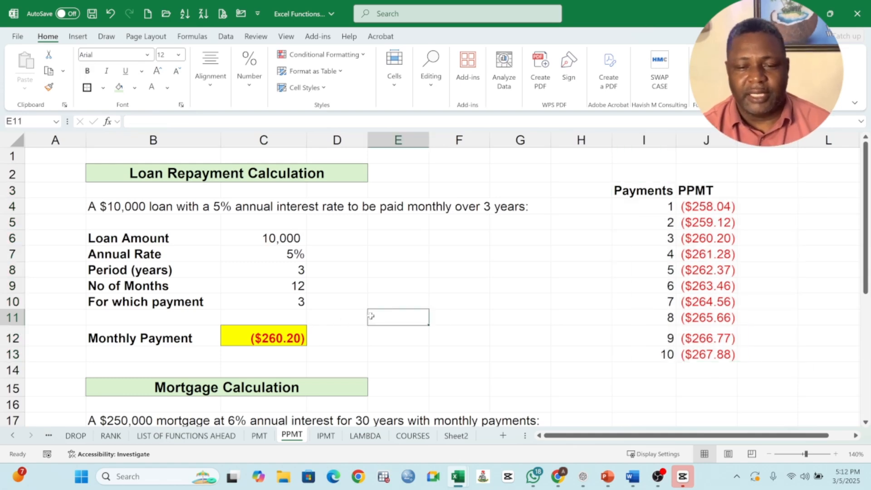